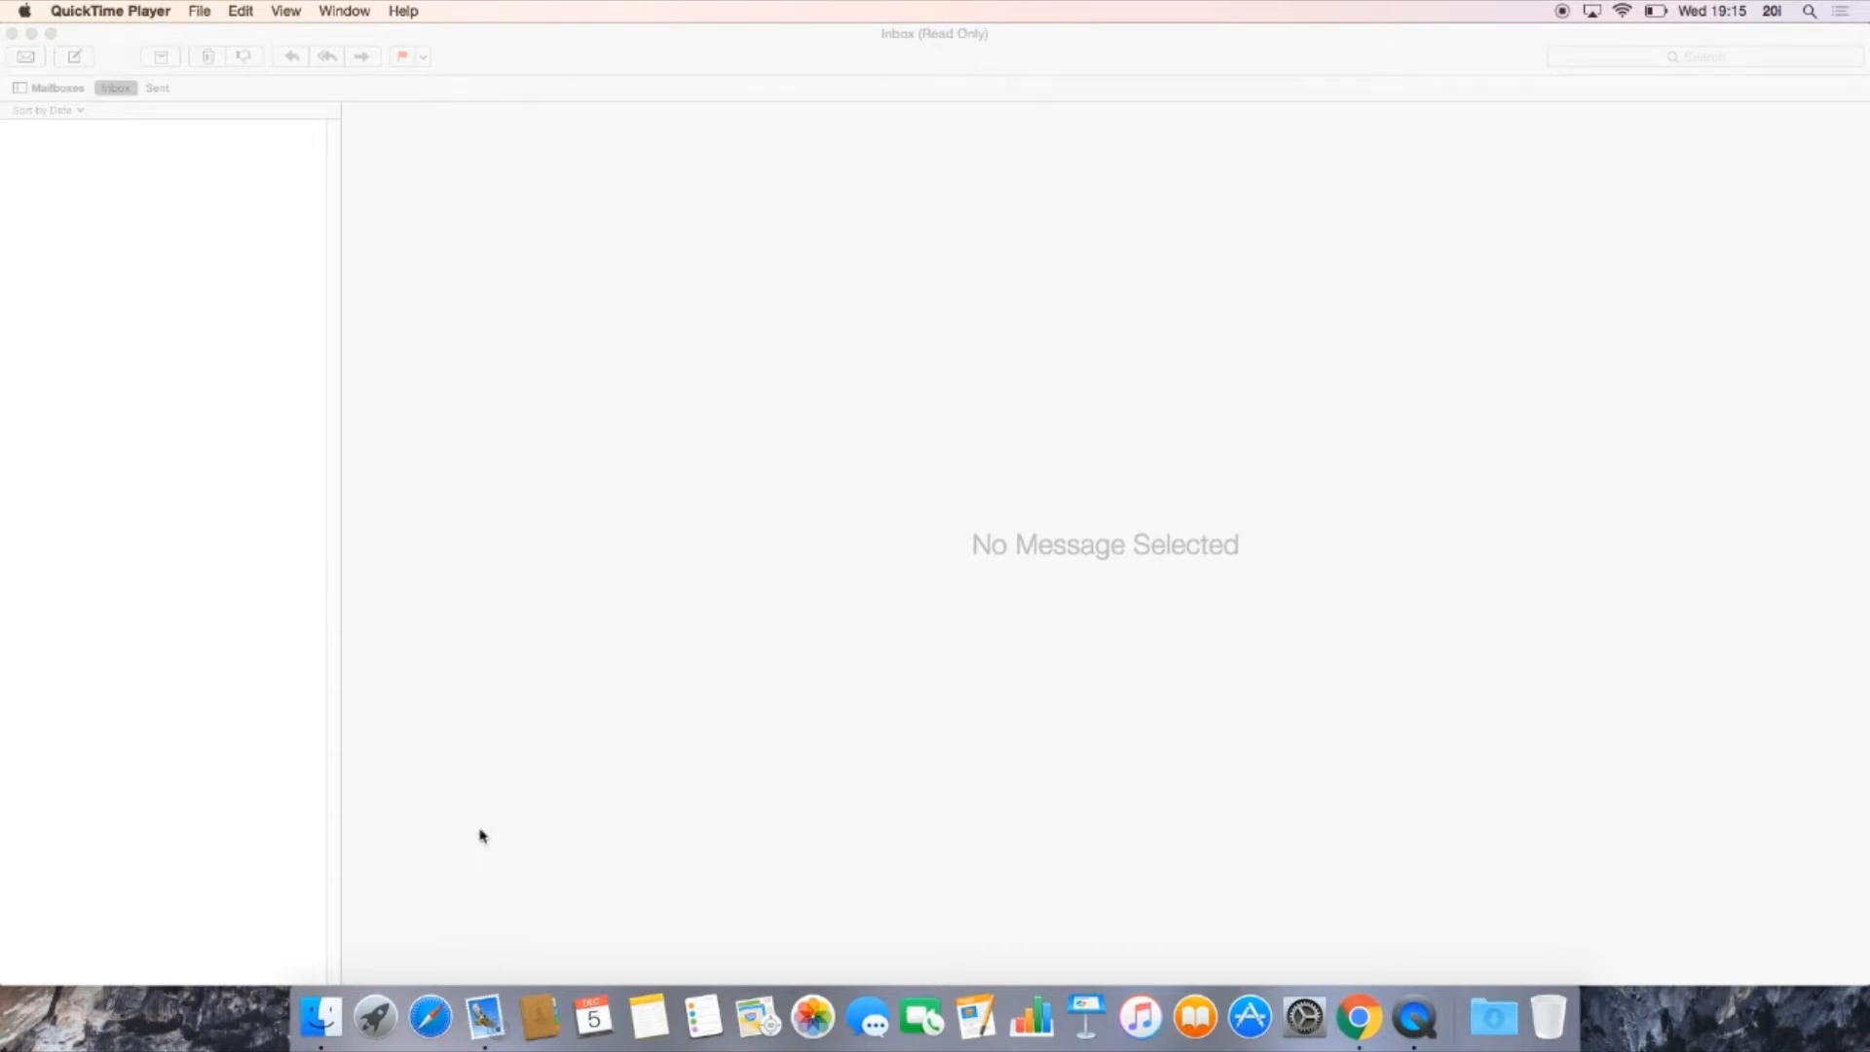
Step: Start adding a new mail account of the other mail account type
click(468, 576)
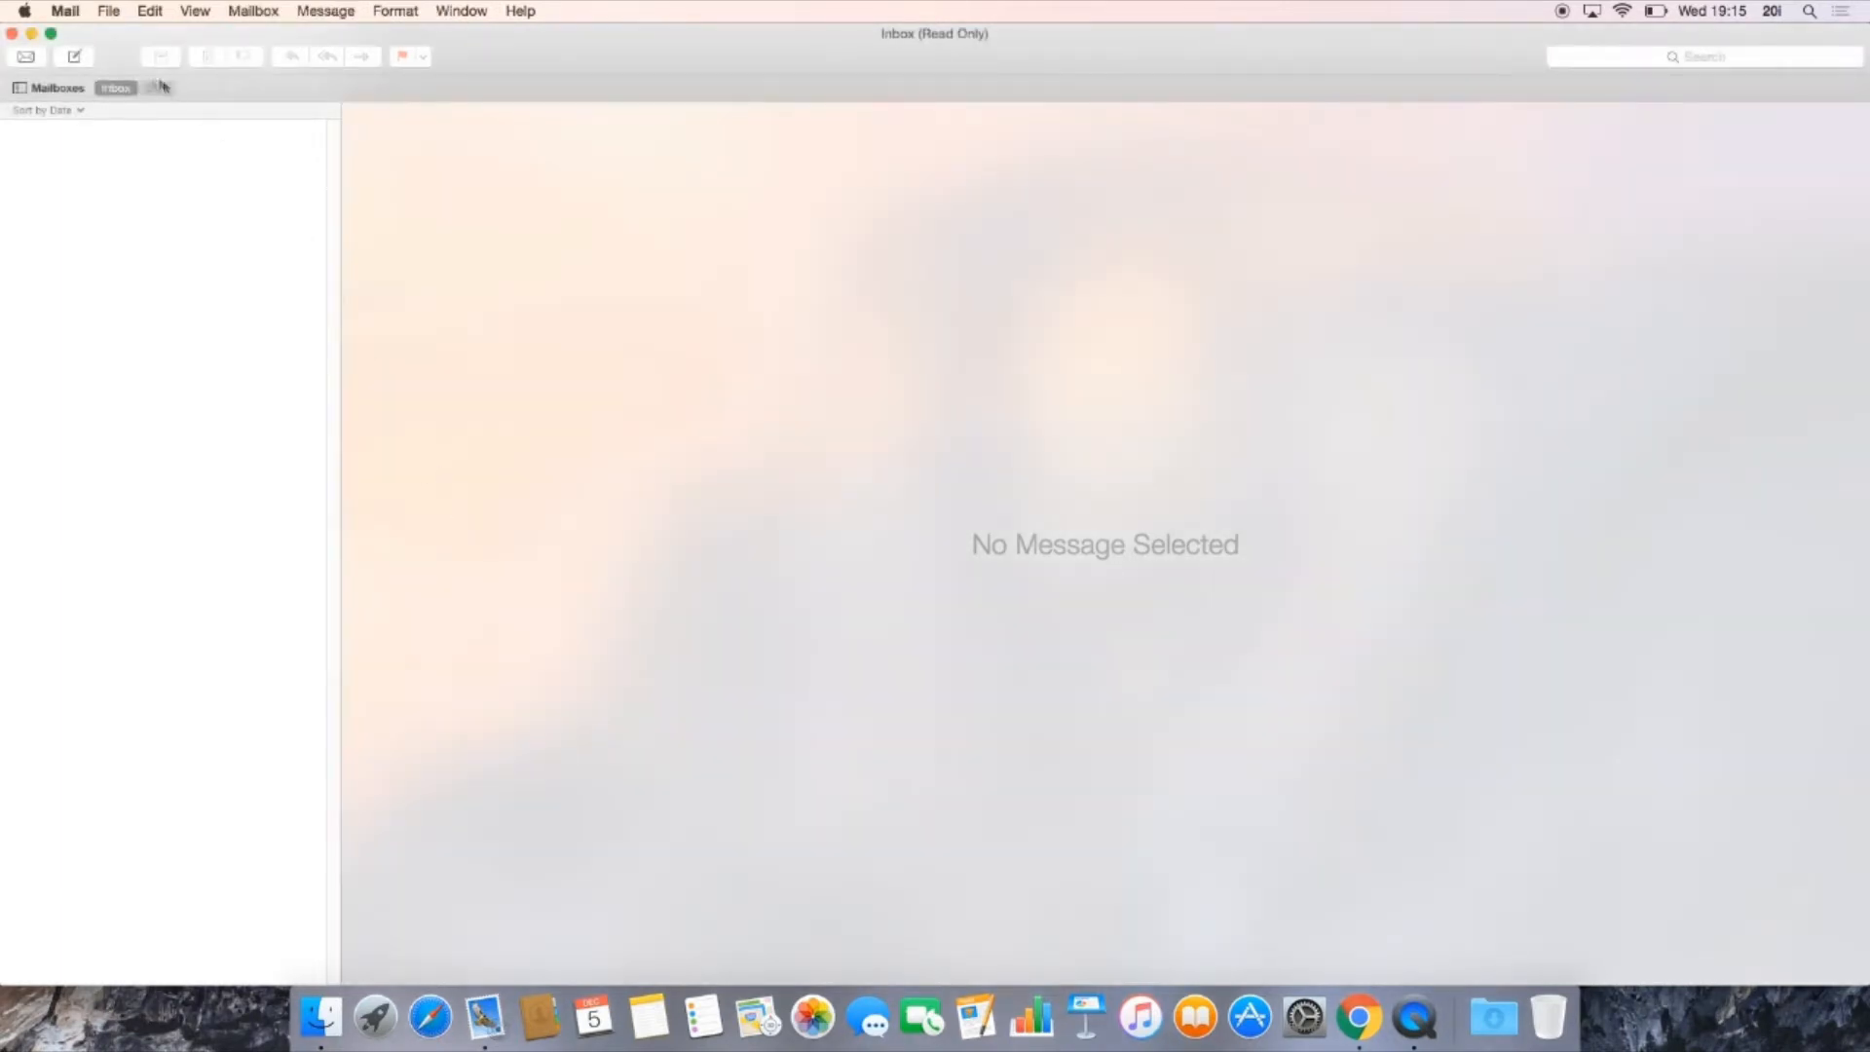
click(68, 12)
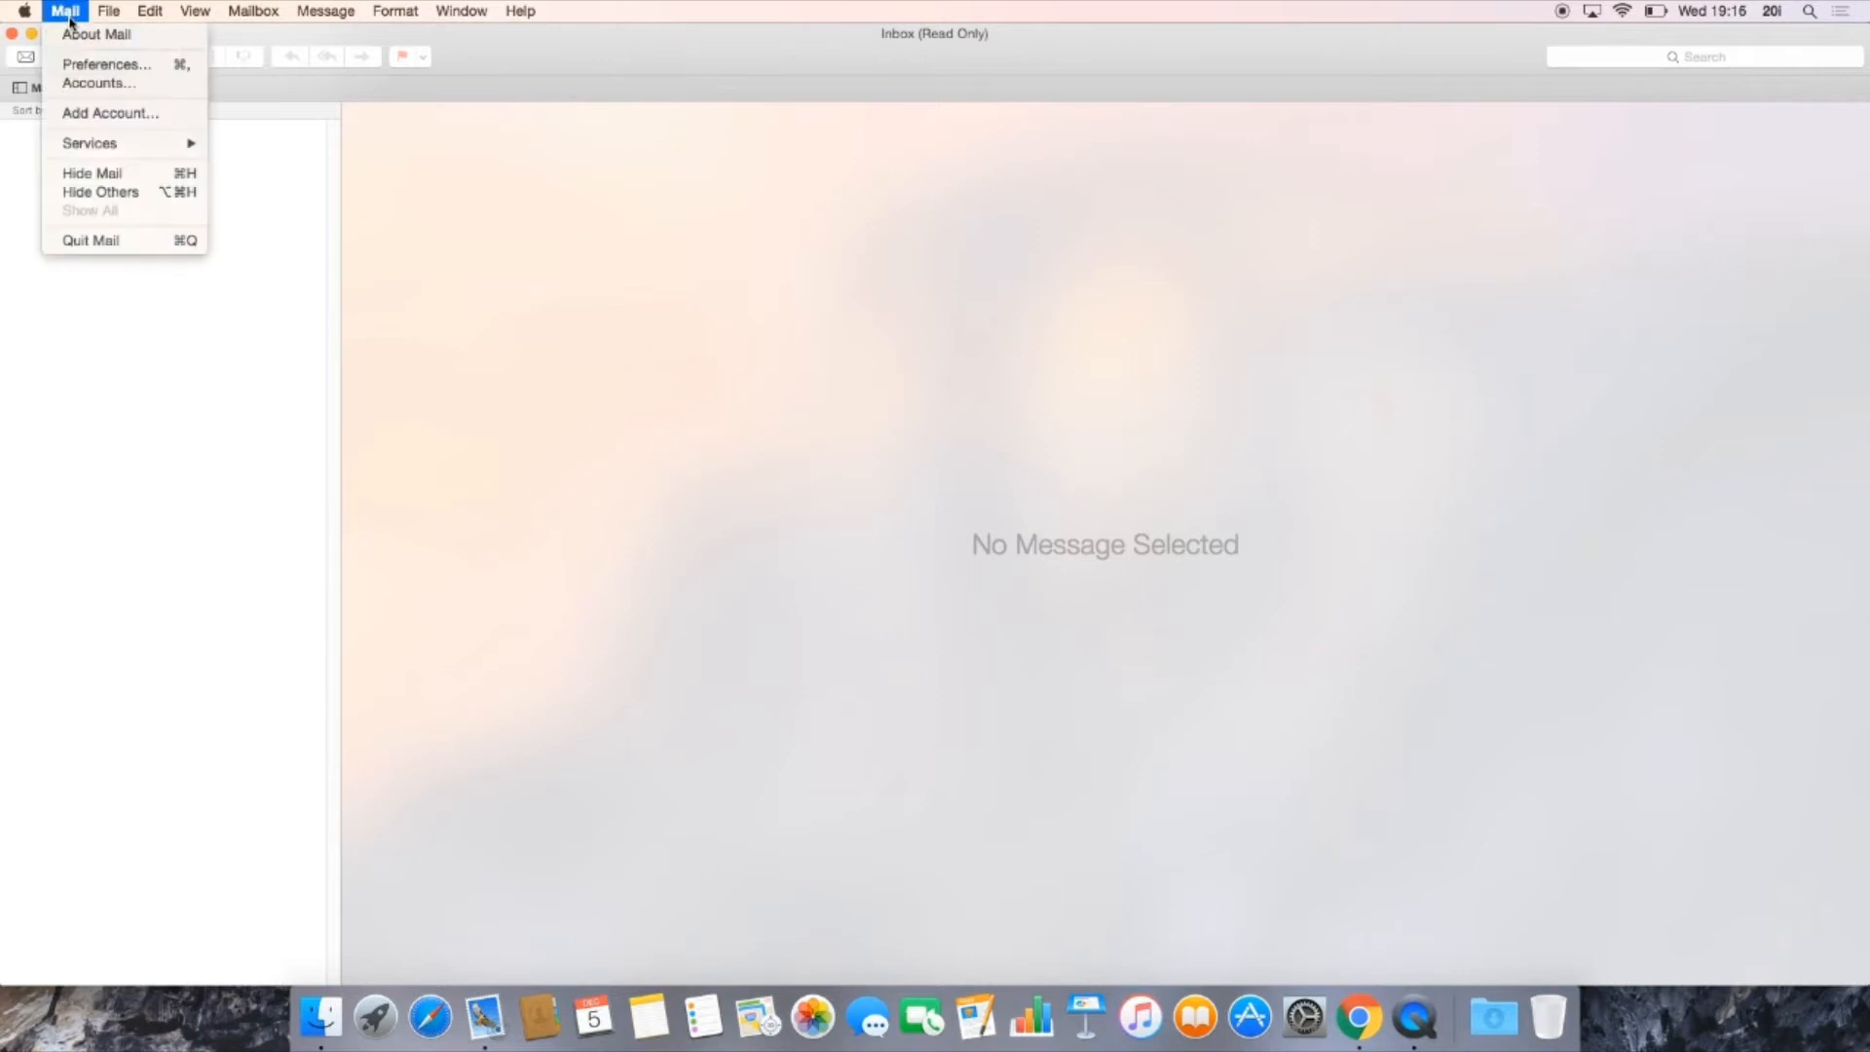
click(112, 116)
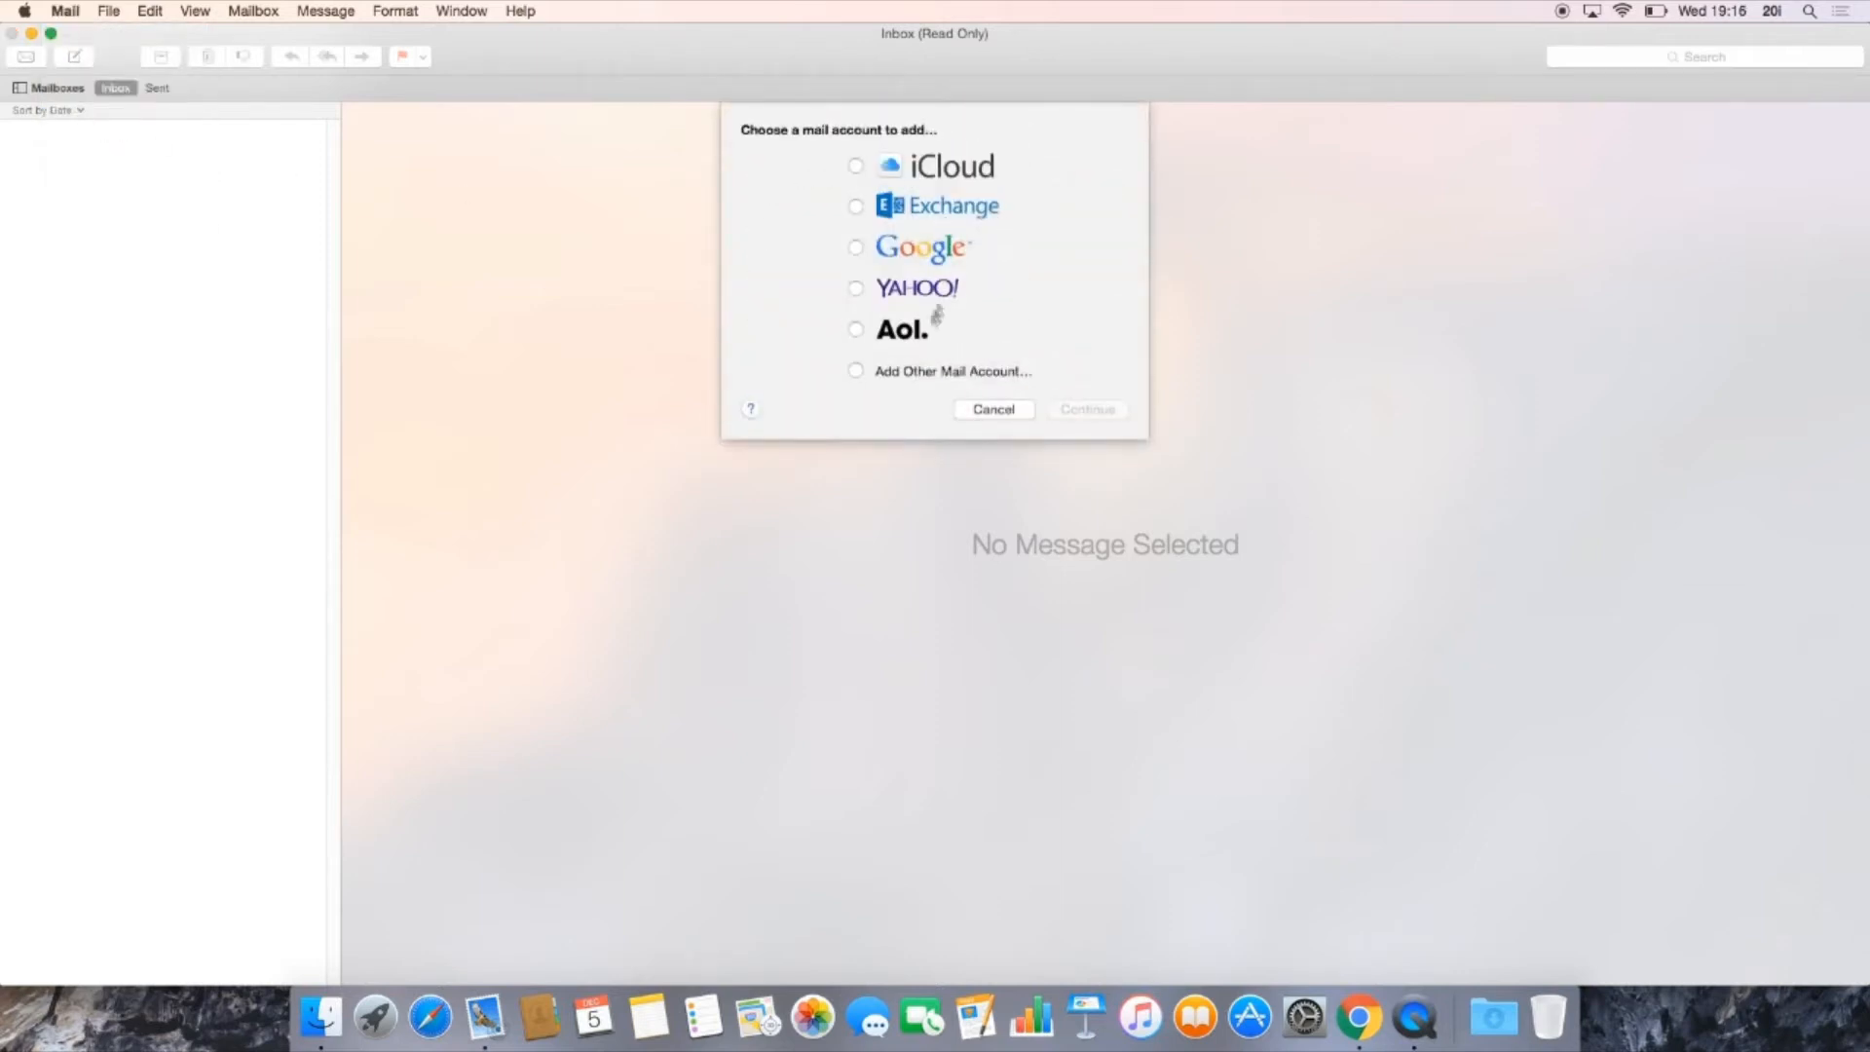
click(889, 380)
click(1078, 418)
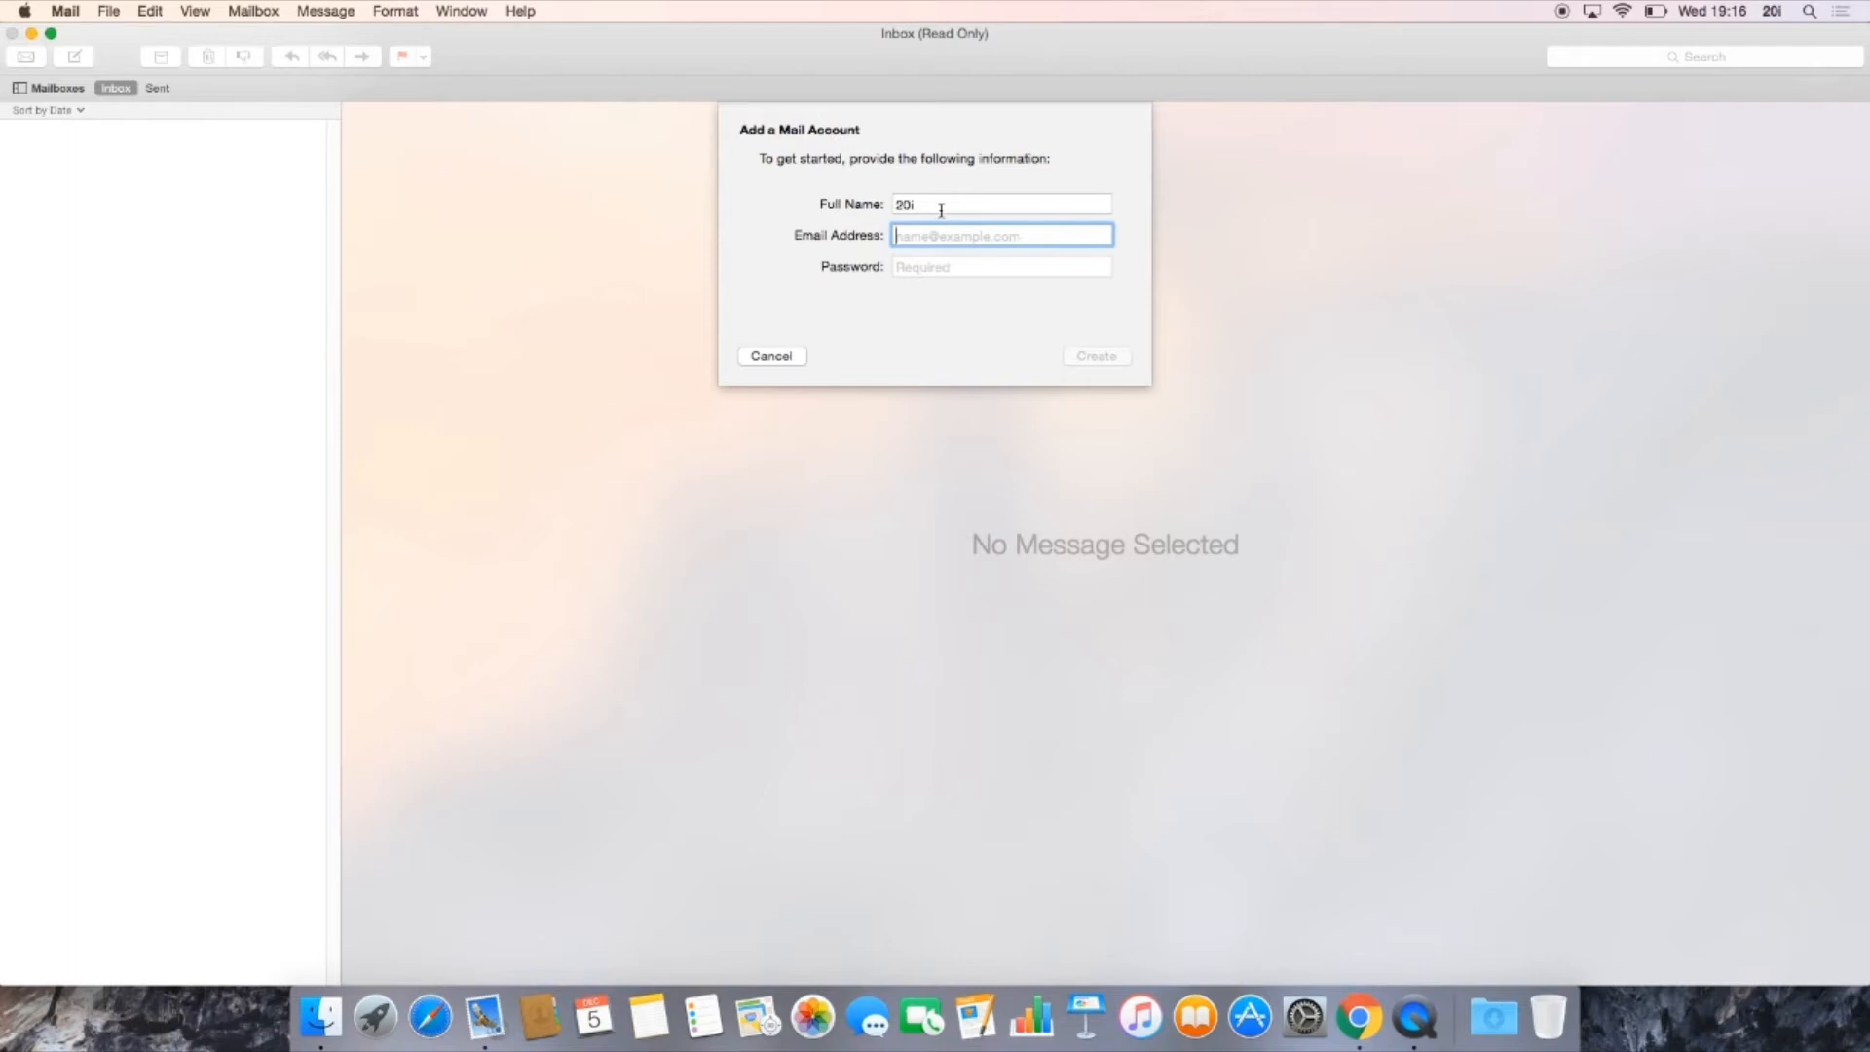
Step: Enter the account's email address and password, submit them, and continue to the manual incoming server setup
click(914, 272)
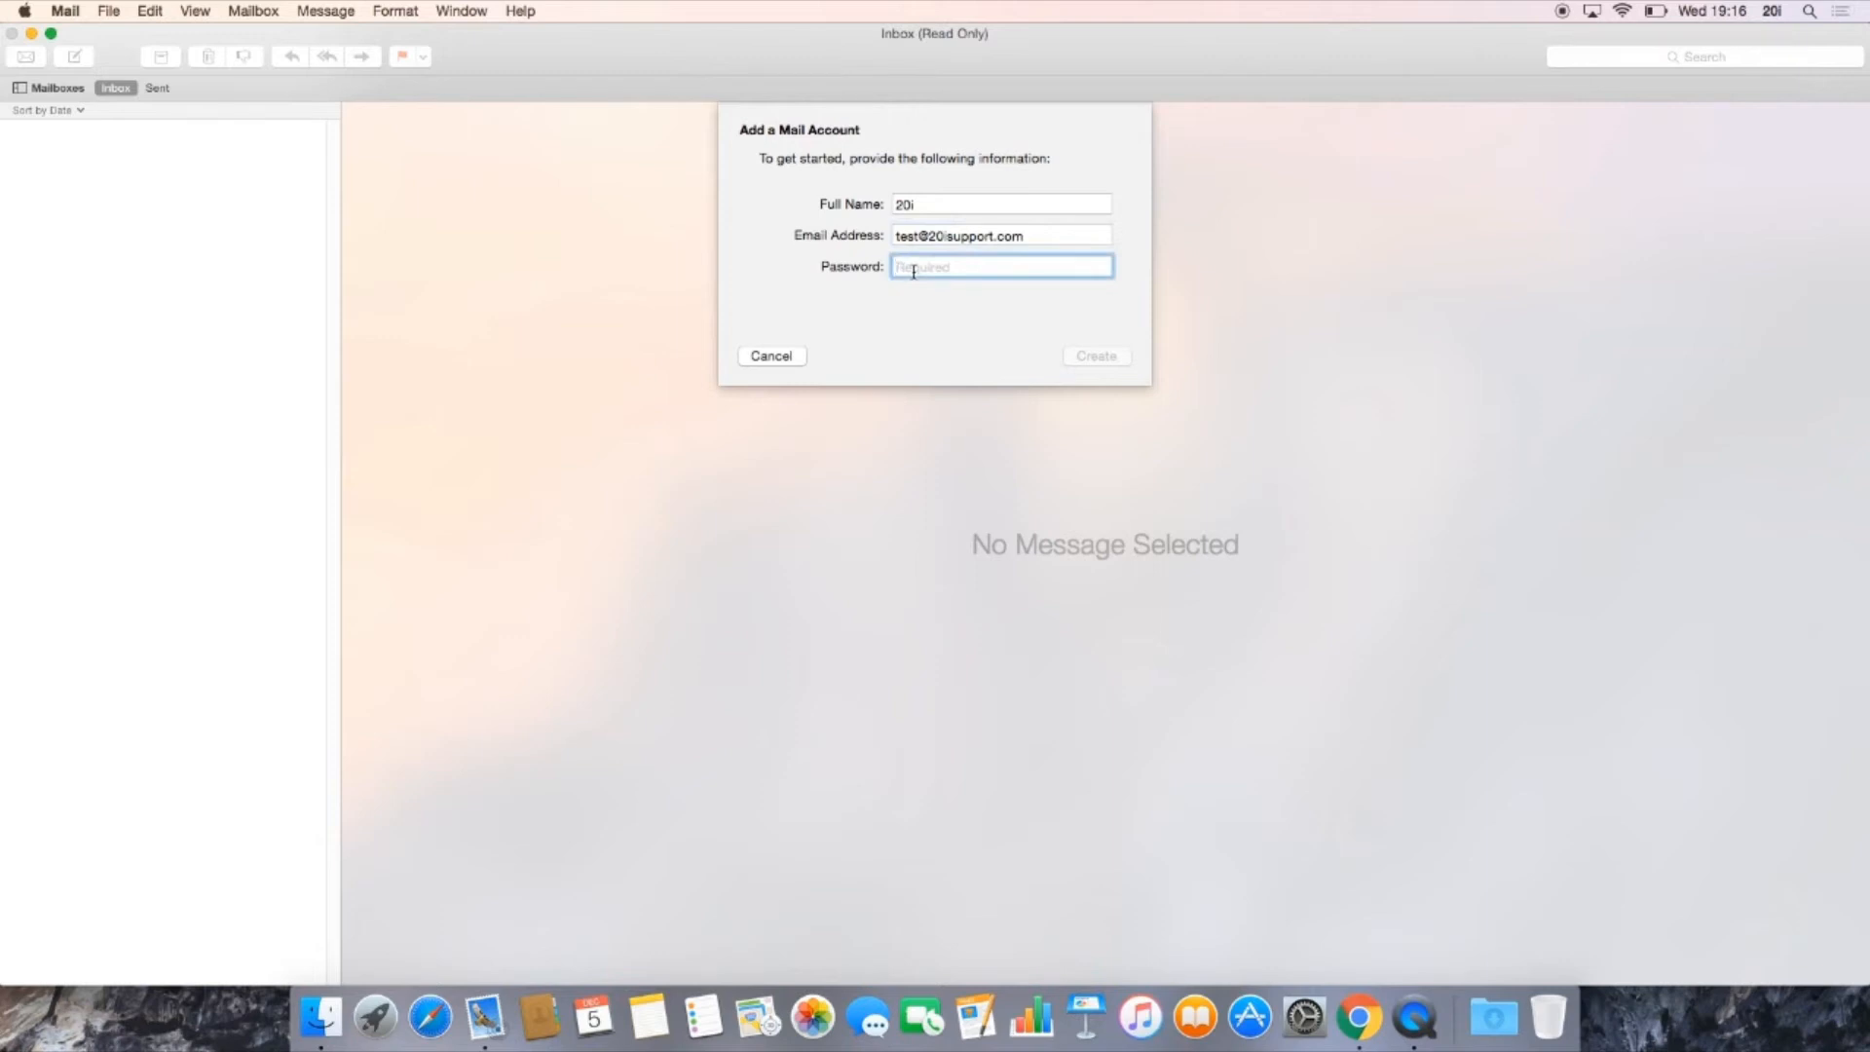
text(•••••••••••)
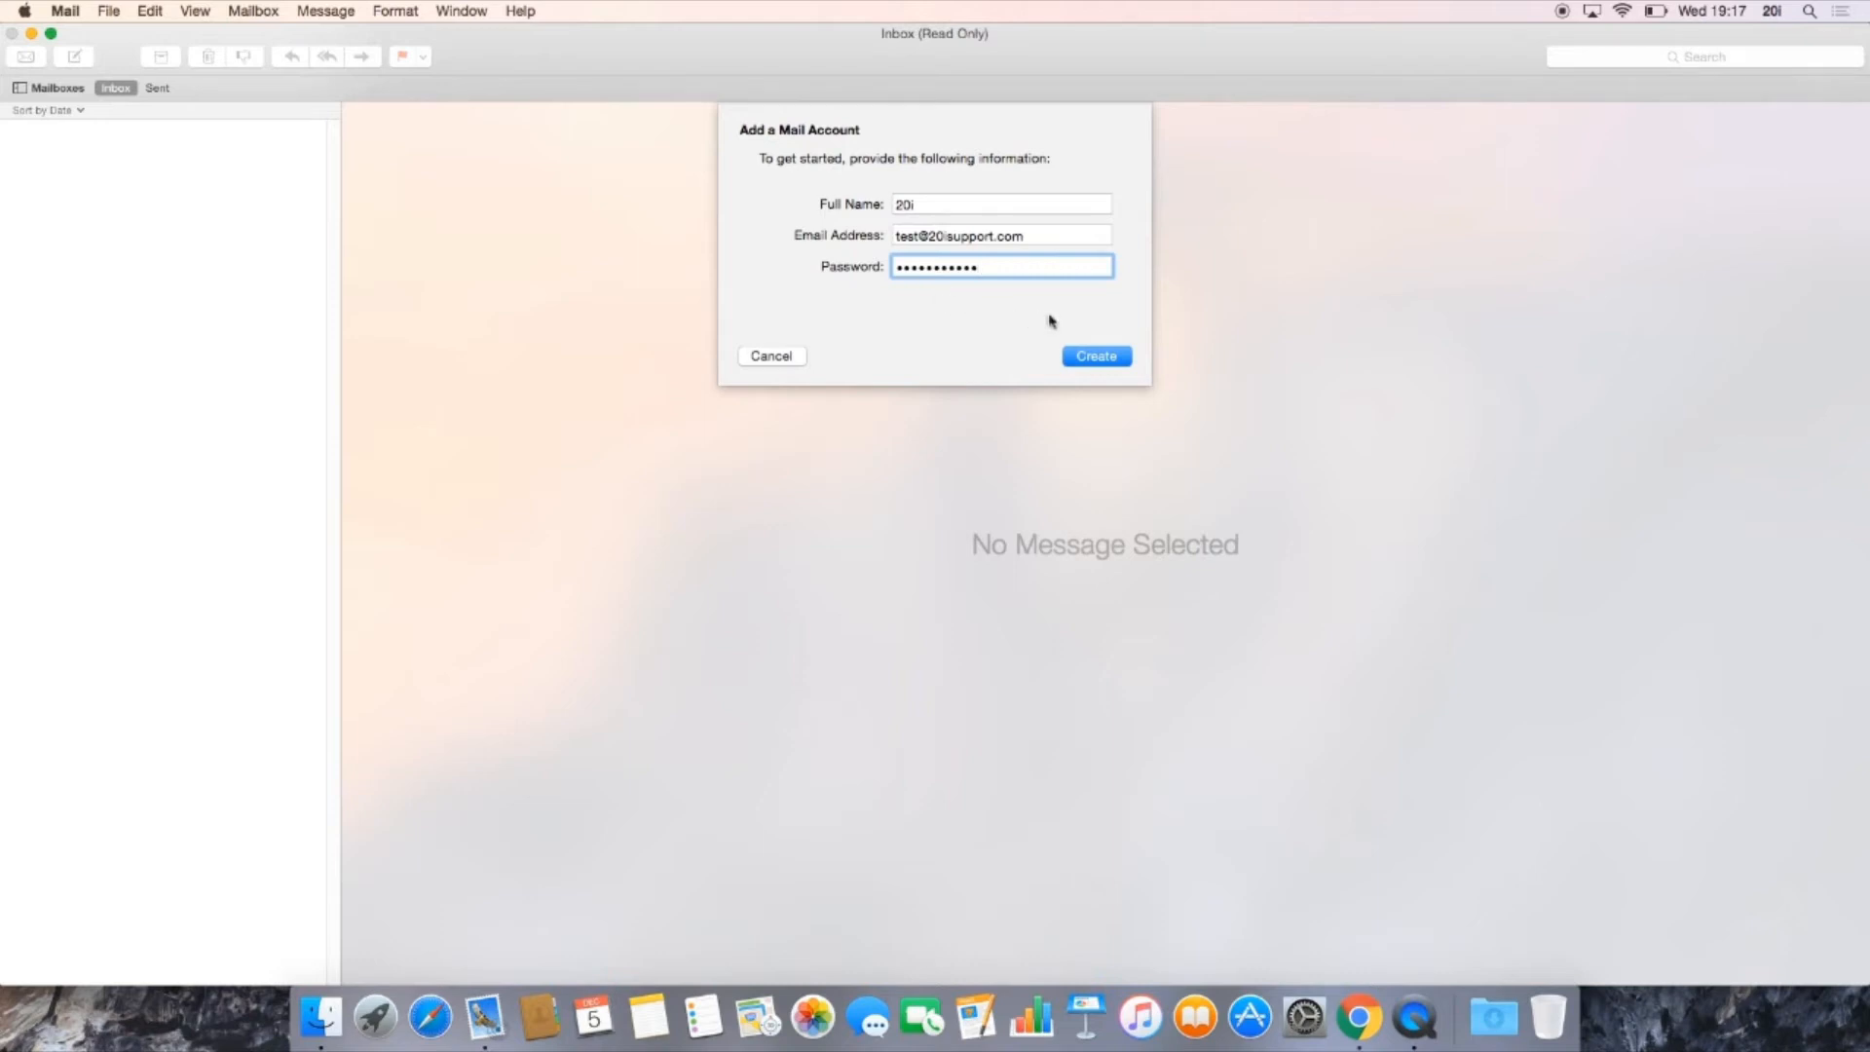
click(1093, 361)
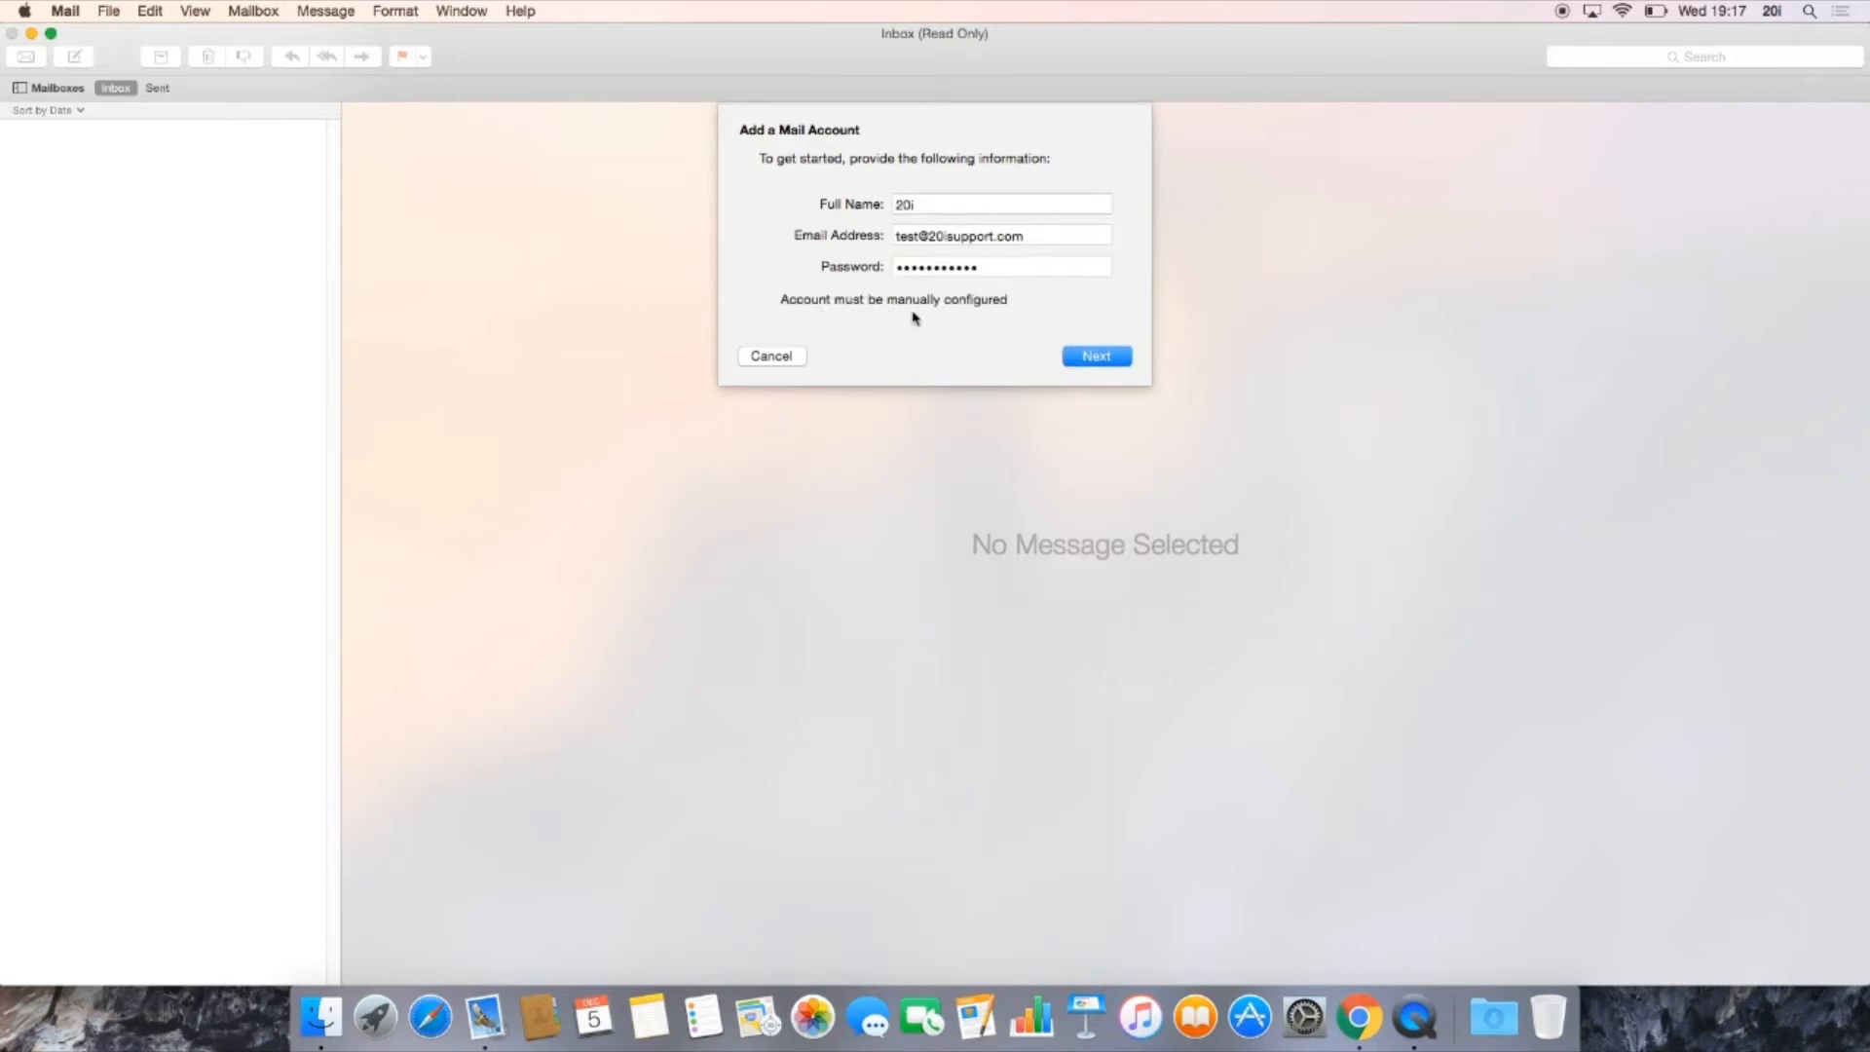
click(1087, 361)
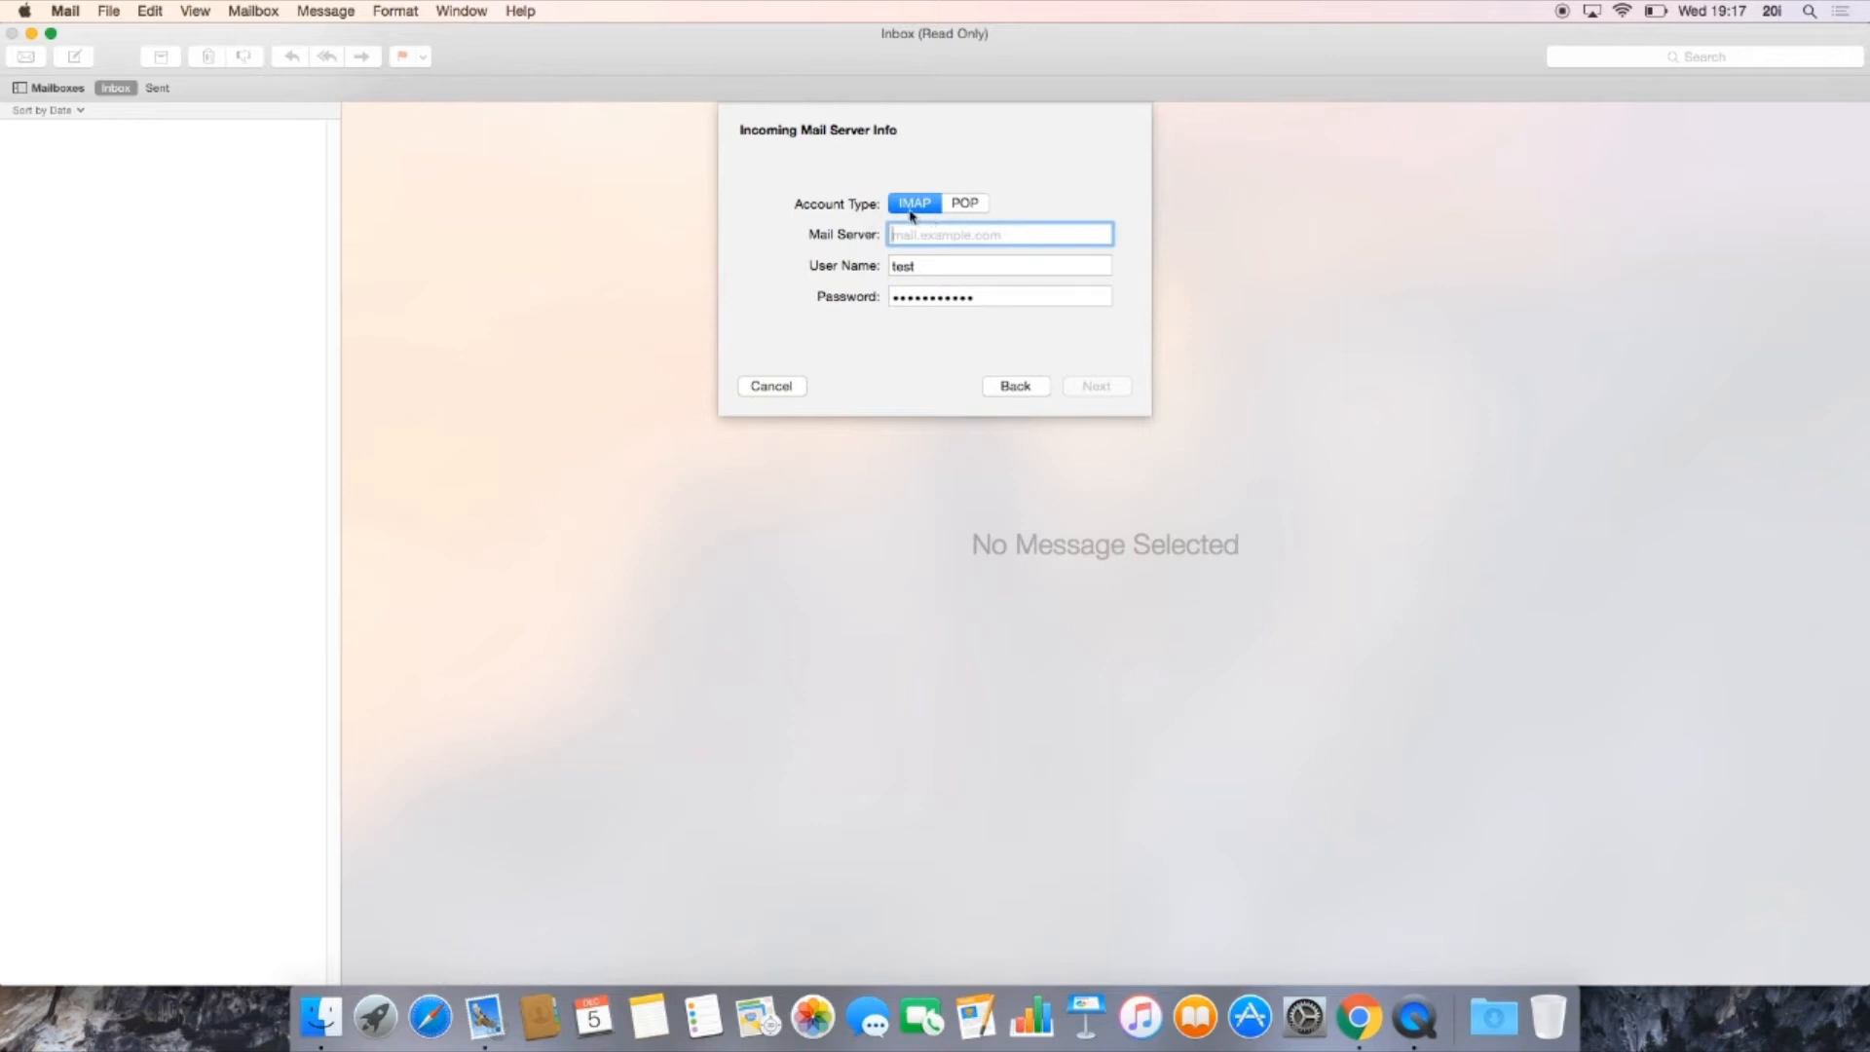
Step: Choose IMAP as the account type and set the incoming mail server to imap.stackmail.com
click(962, 210)
click(928, 211)
click(967, 203)
click(914, 207)
text(im)
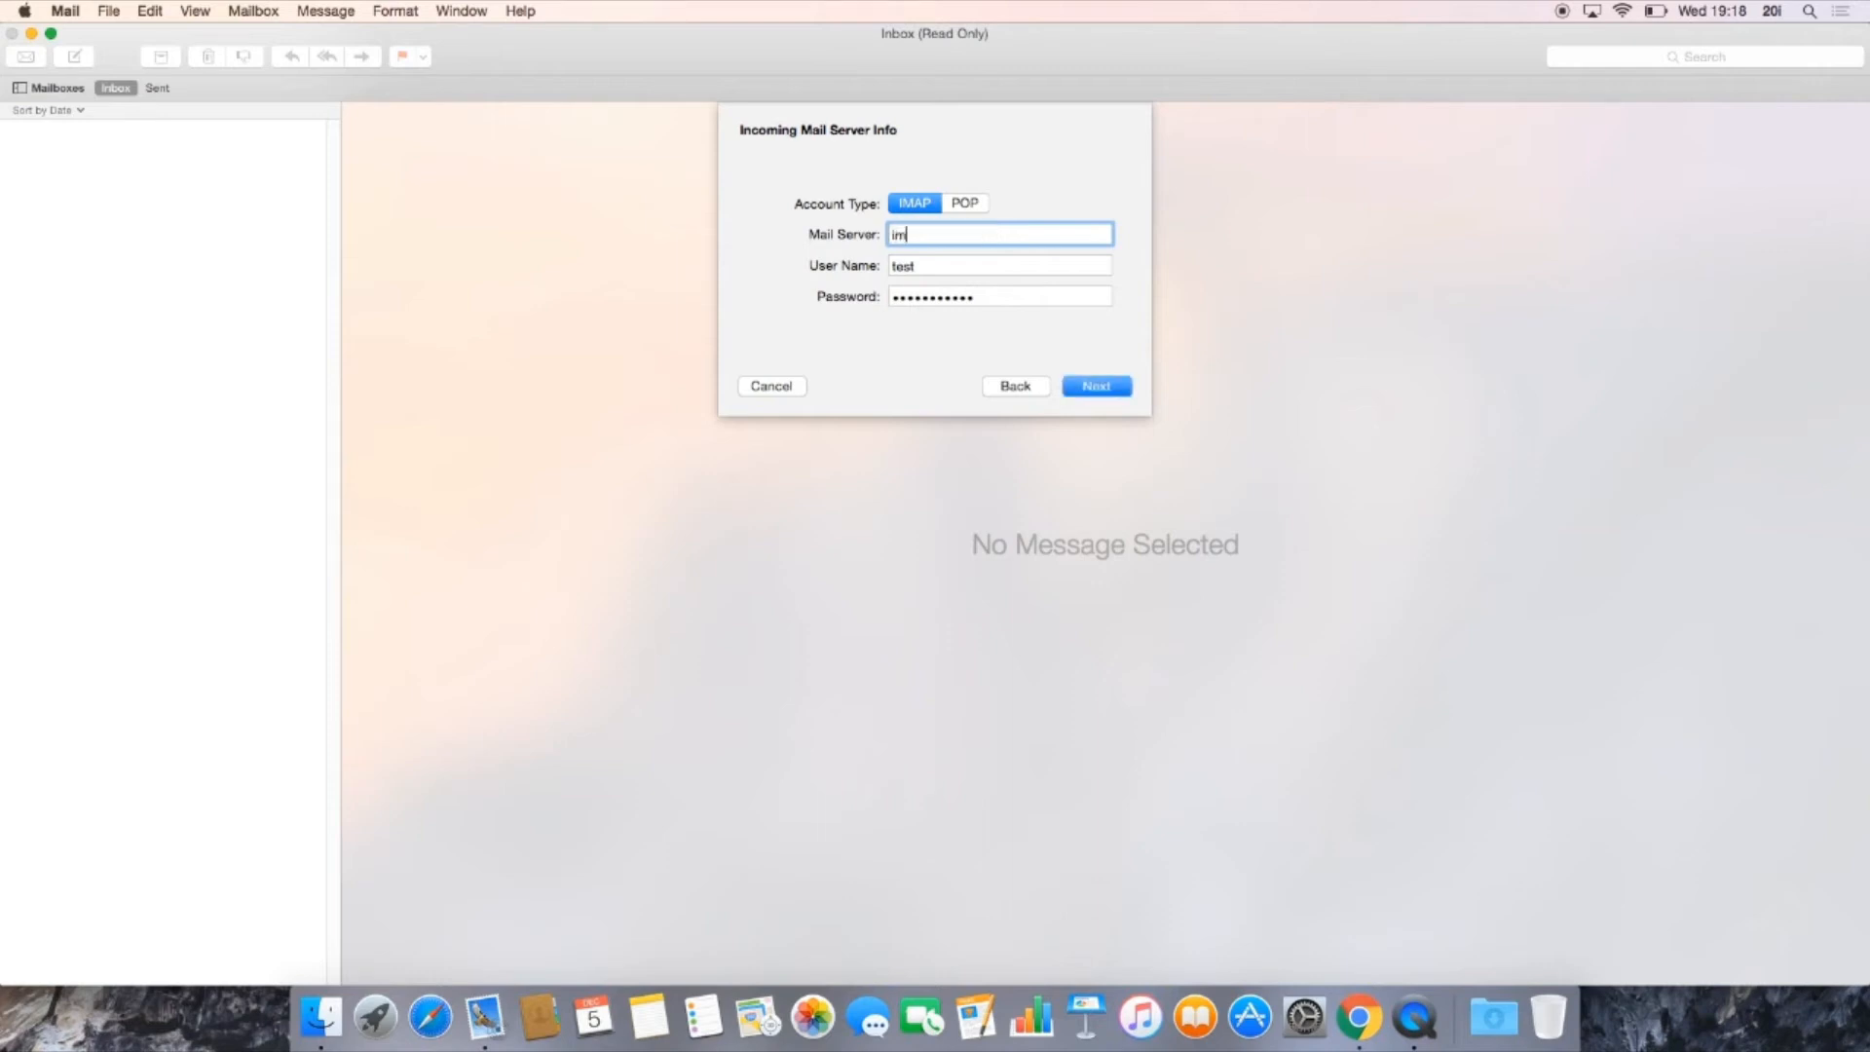
text(ap.stackmail.com)
Step: Replace the incoming server's user name with the full email address and continue to the outgoing server info
double_click(918, 269)
key(BackSpace)
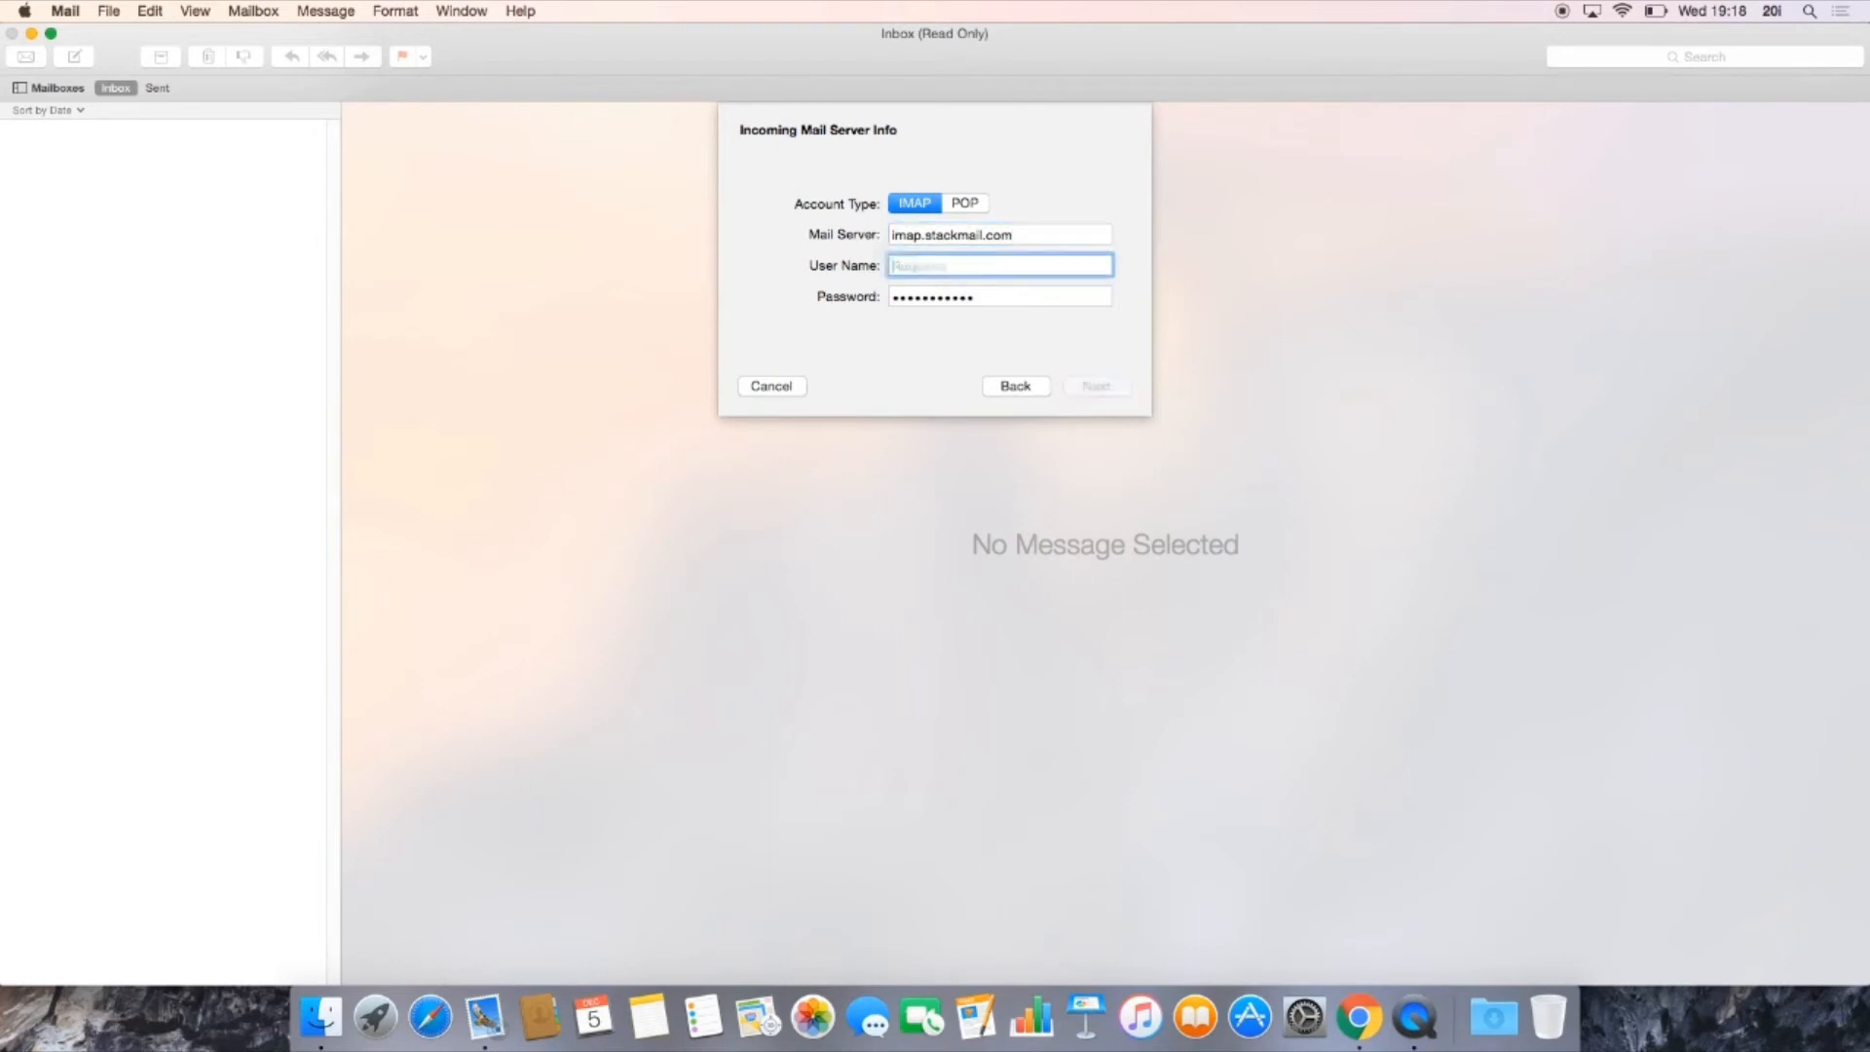
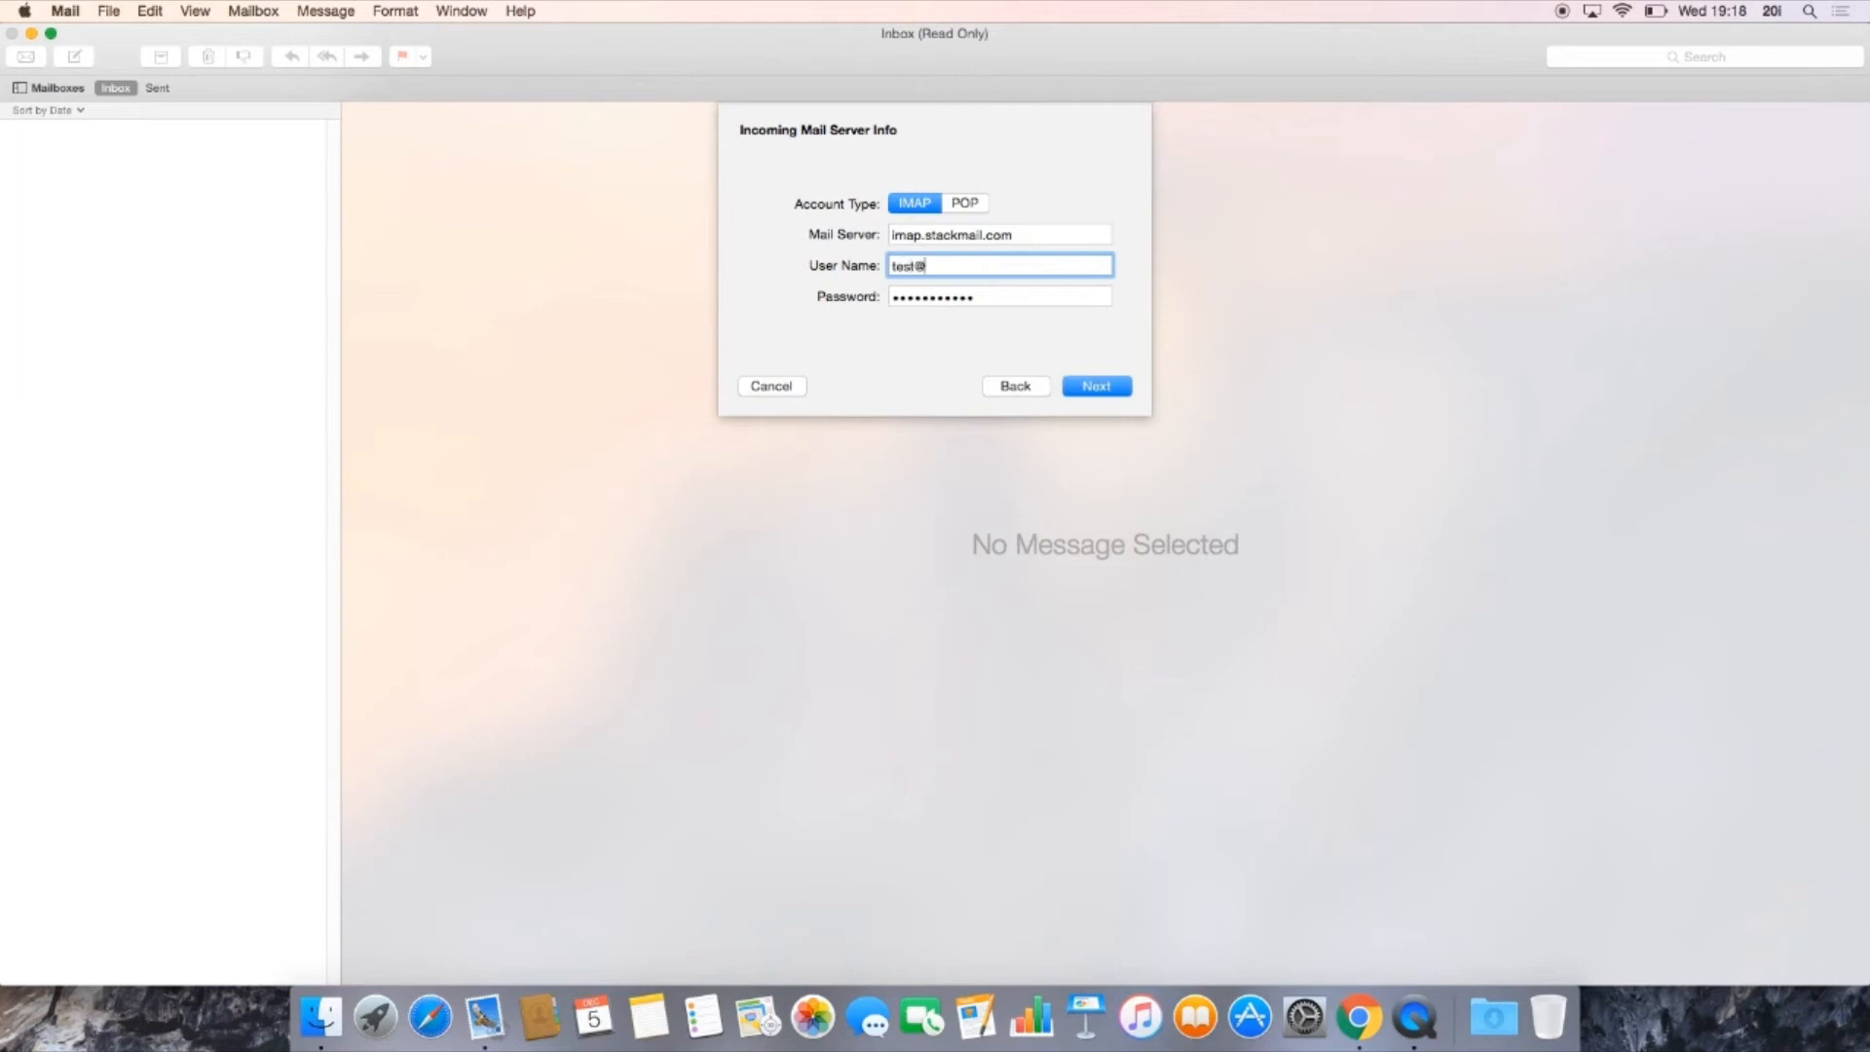
click(1096, 388)
click(1096, 388)
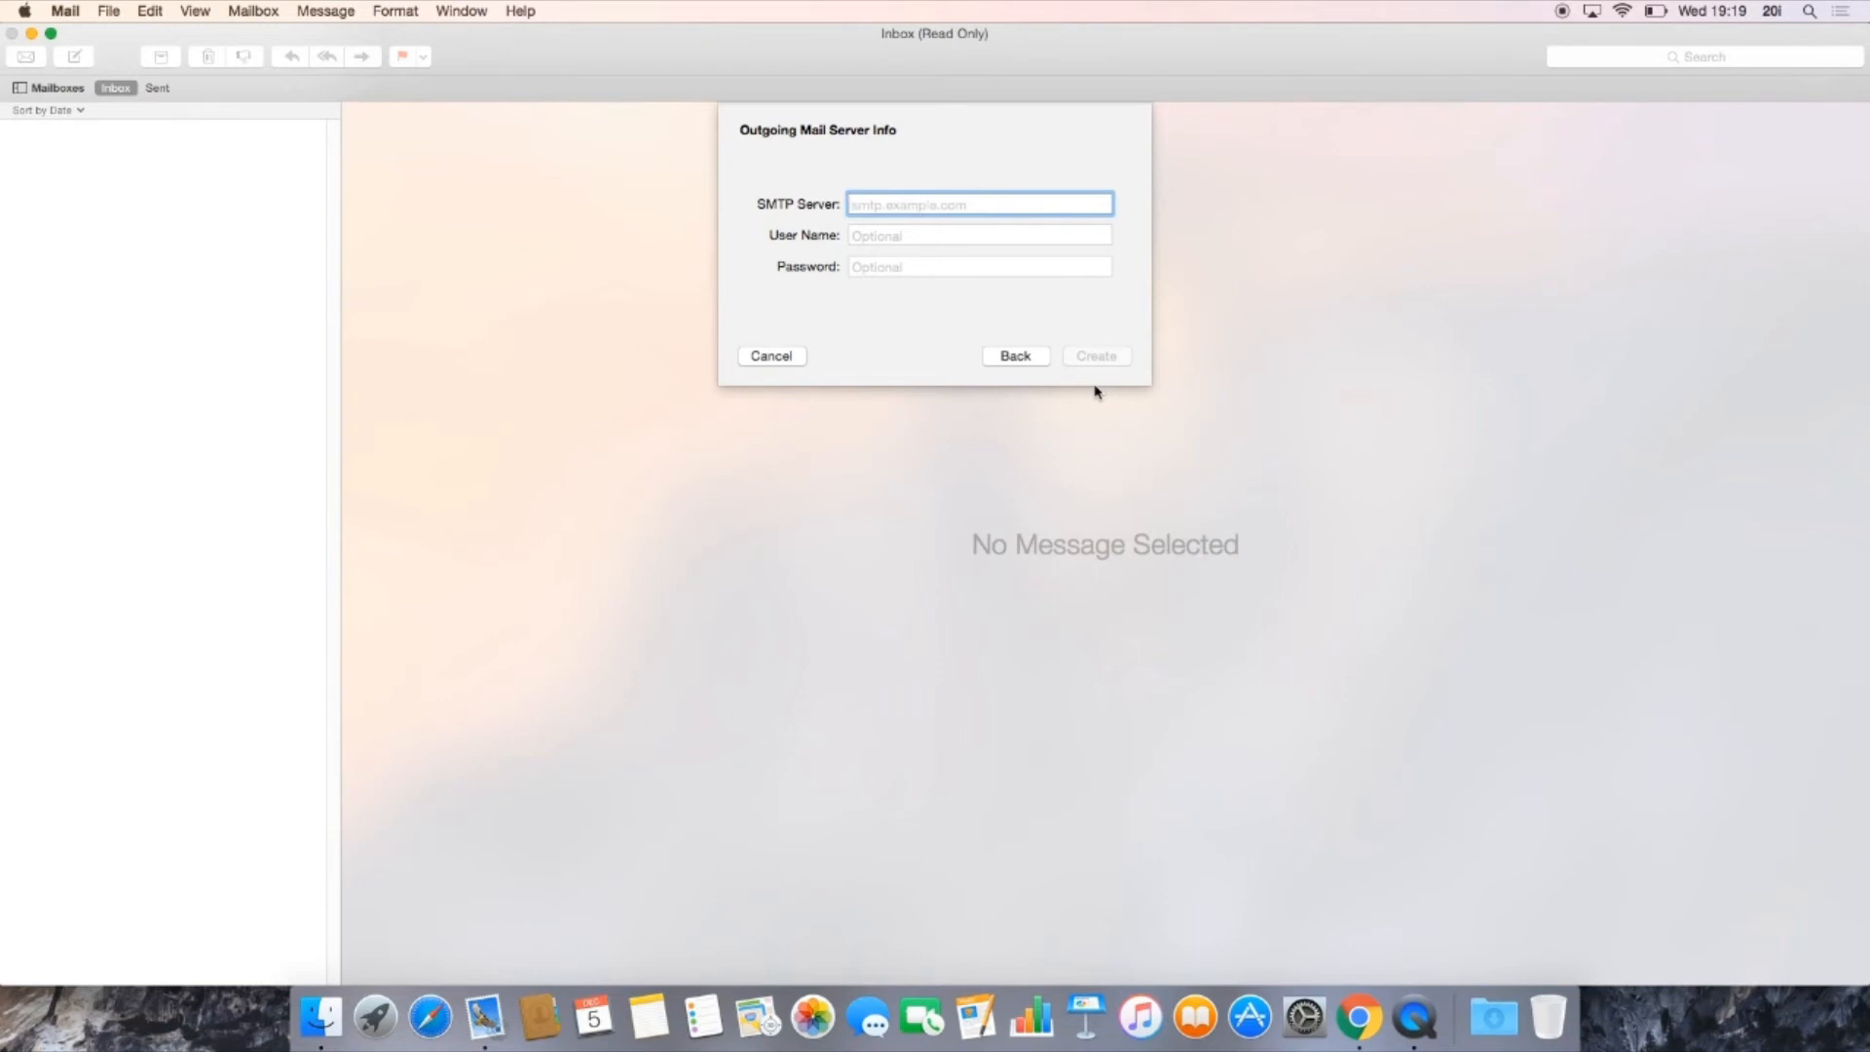
Step: Set the outgoing SMTP server to smtp.stackmail.com
text(smtp)
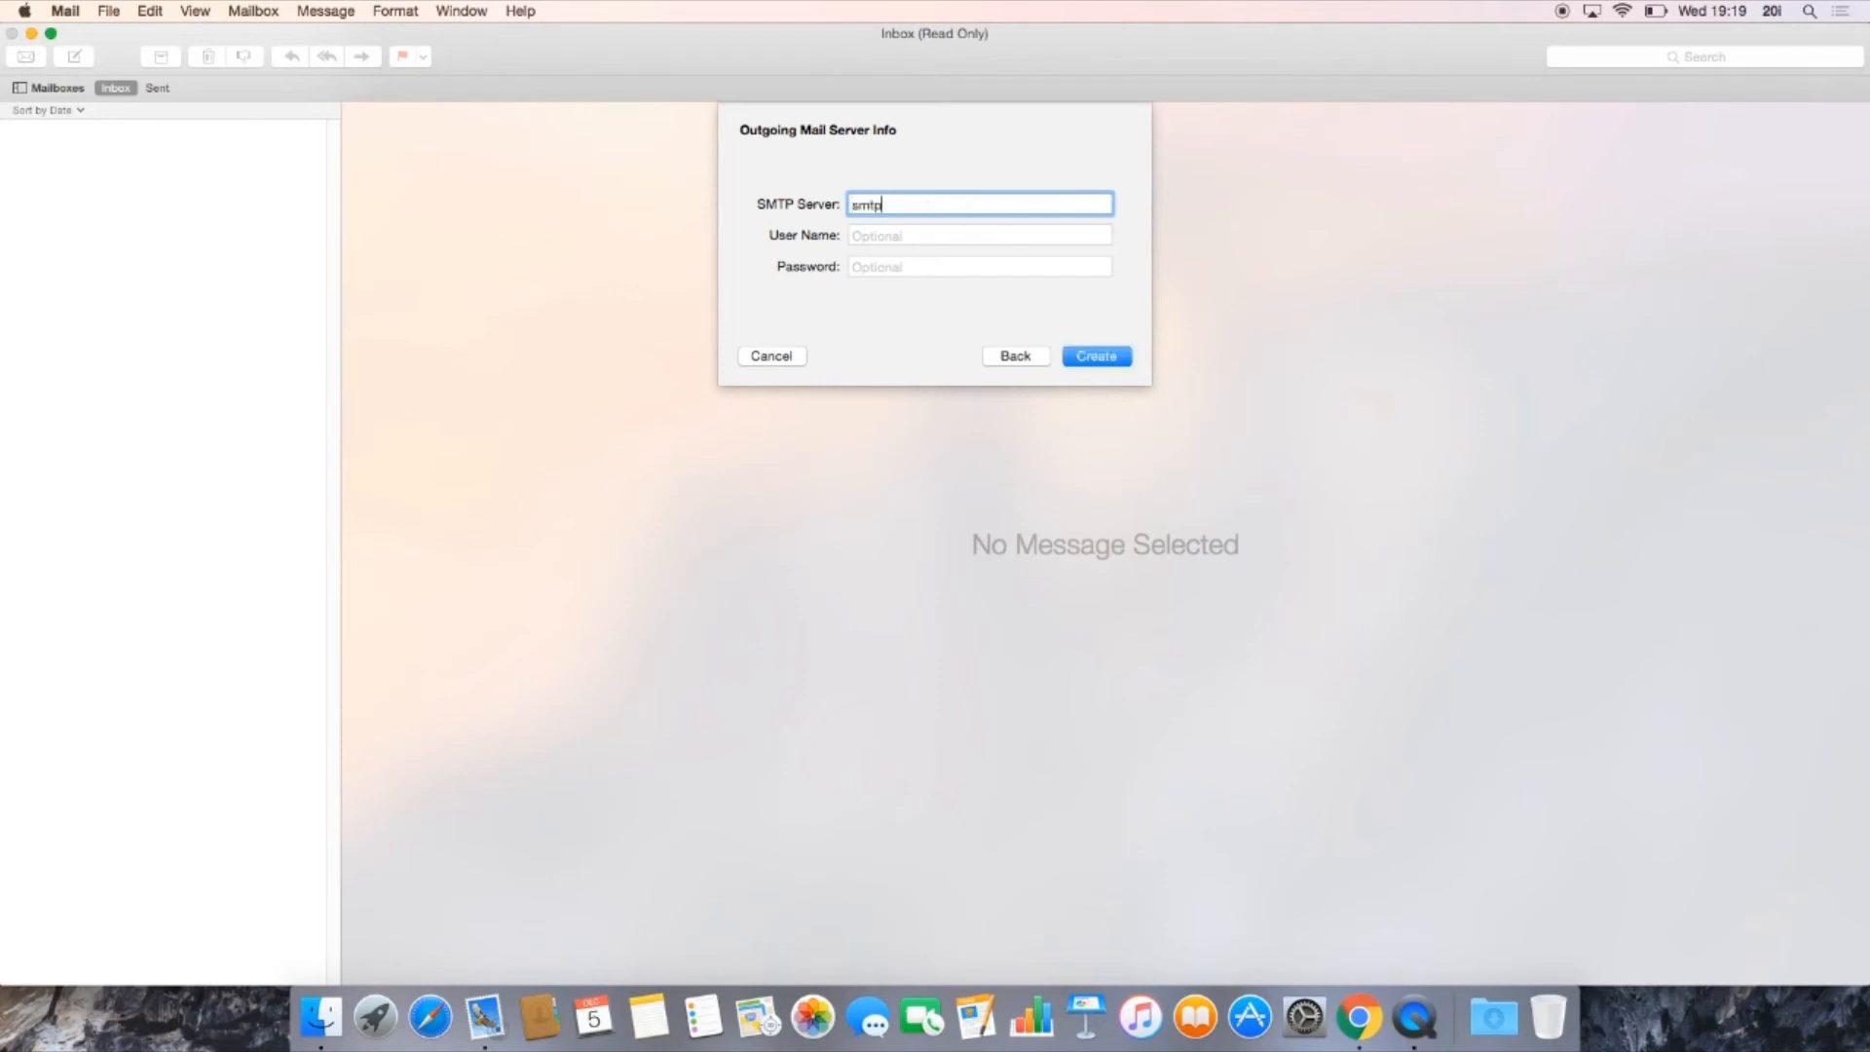
text(.stackmail.com)
key(Tab)
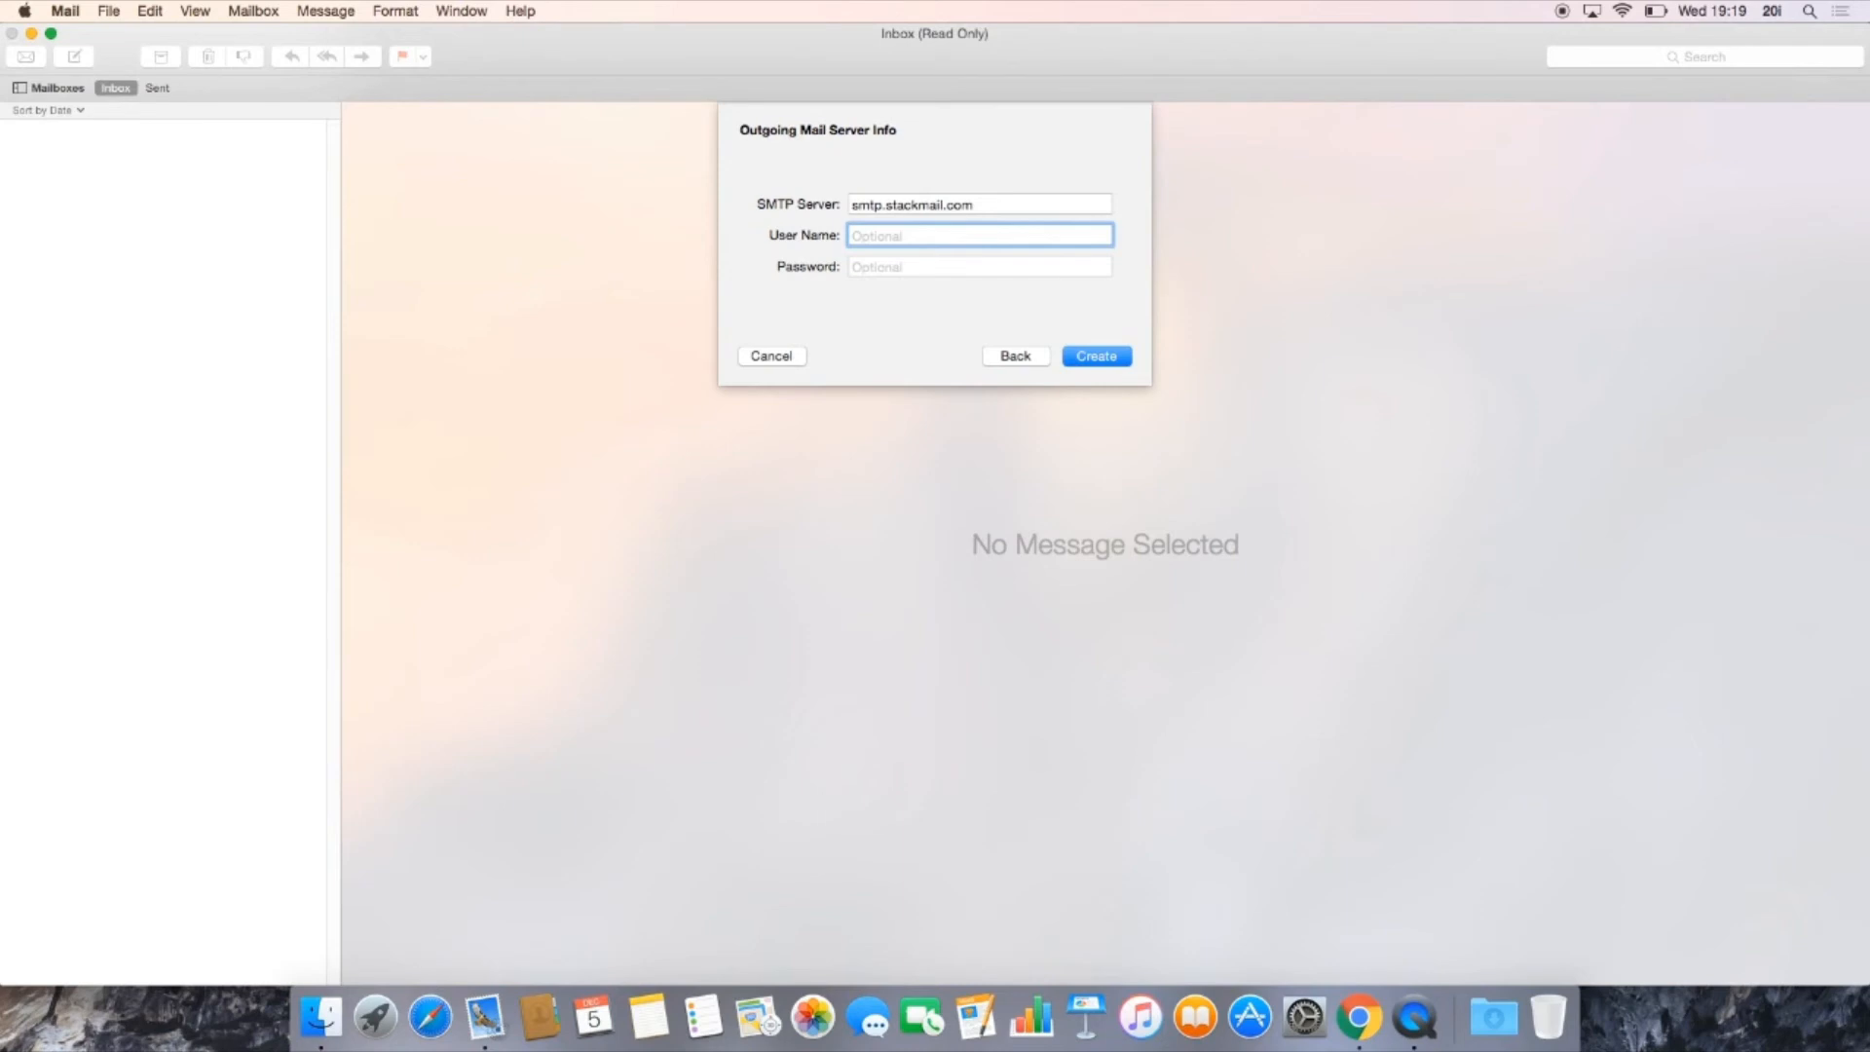
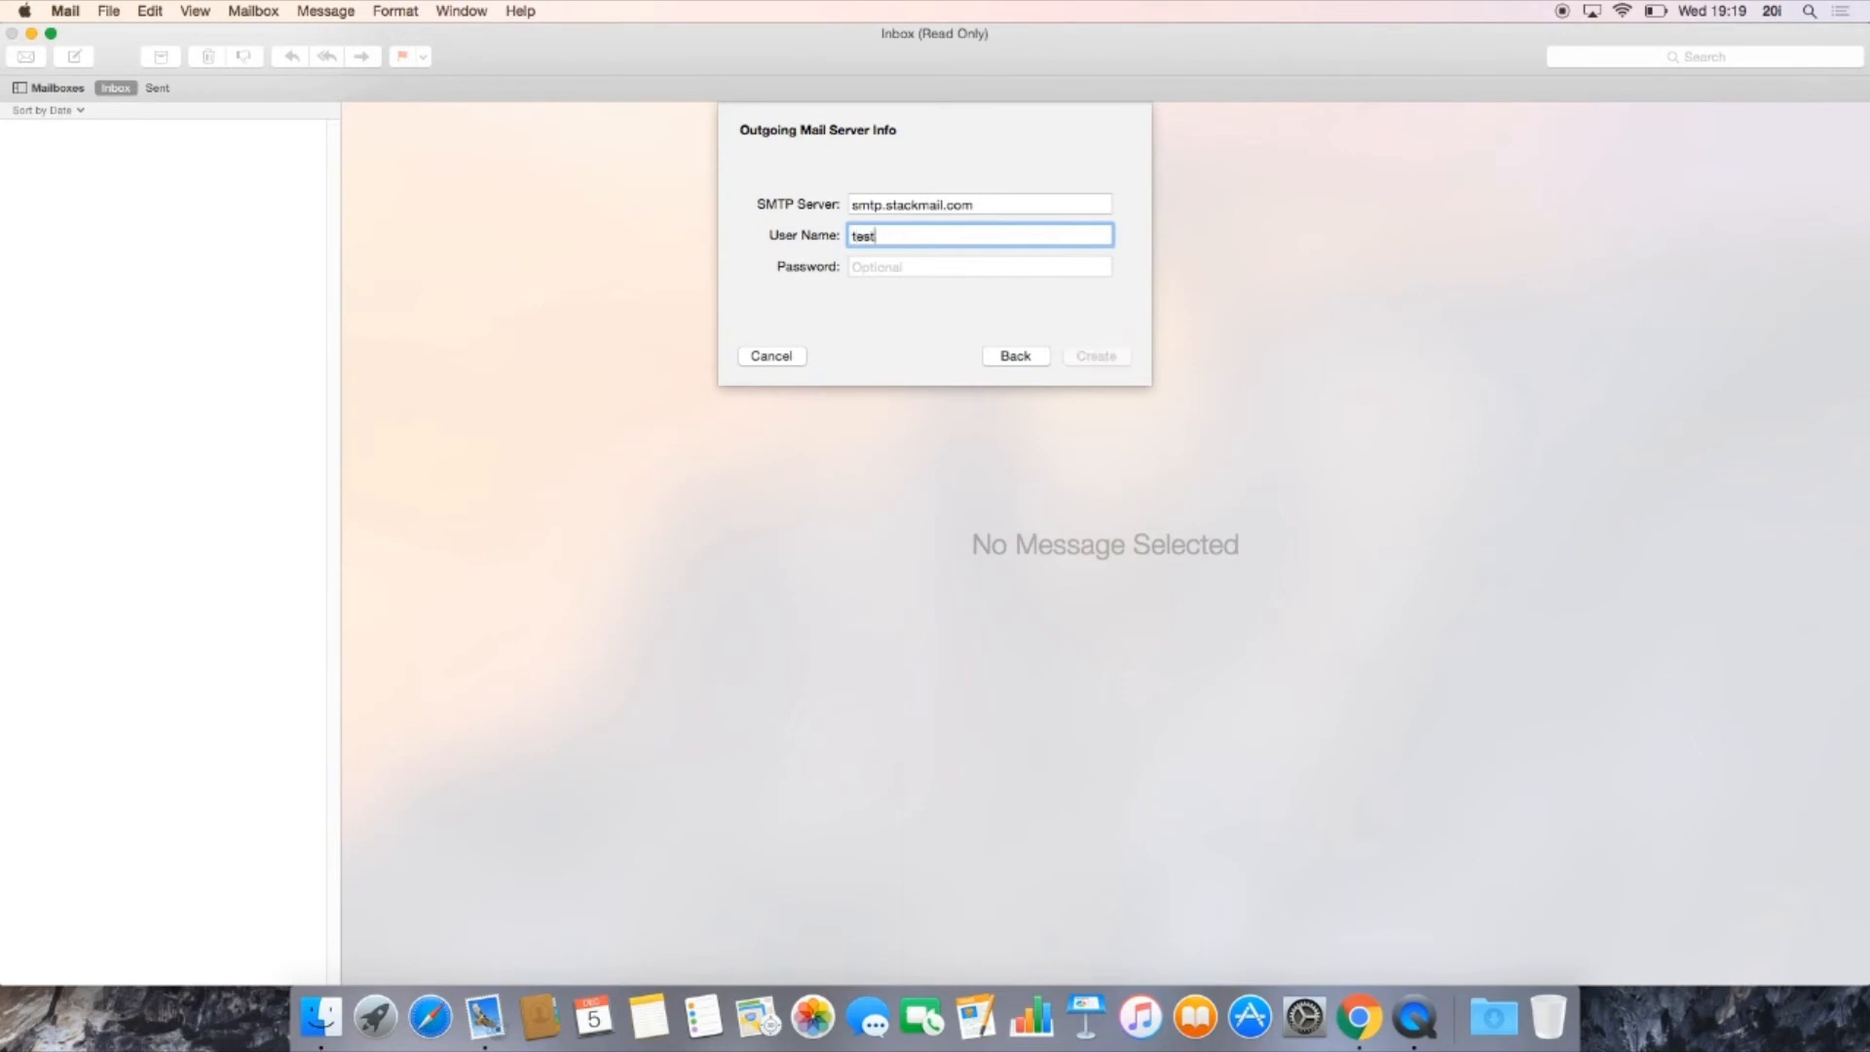
Step: Enter the account password for the outgoing server and create the mail account
click(922, 268)
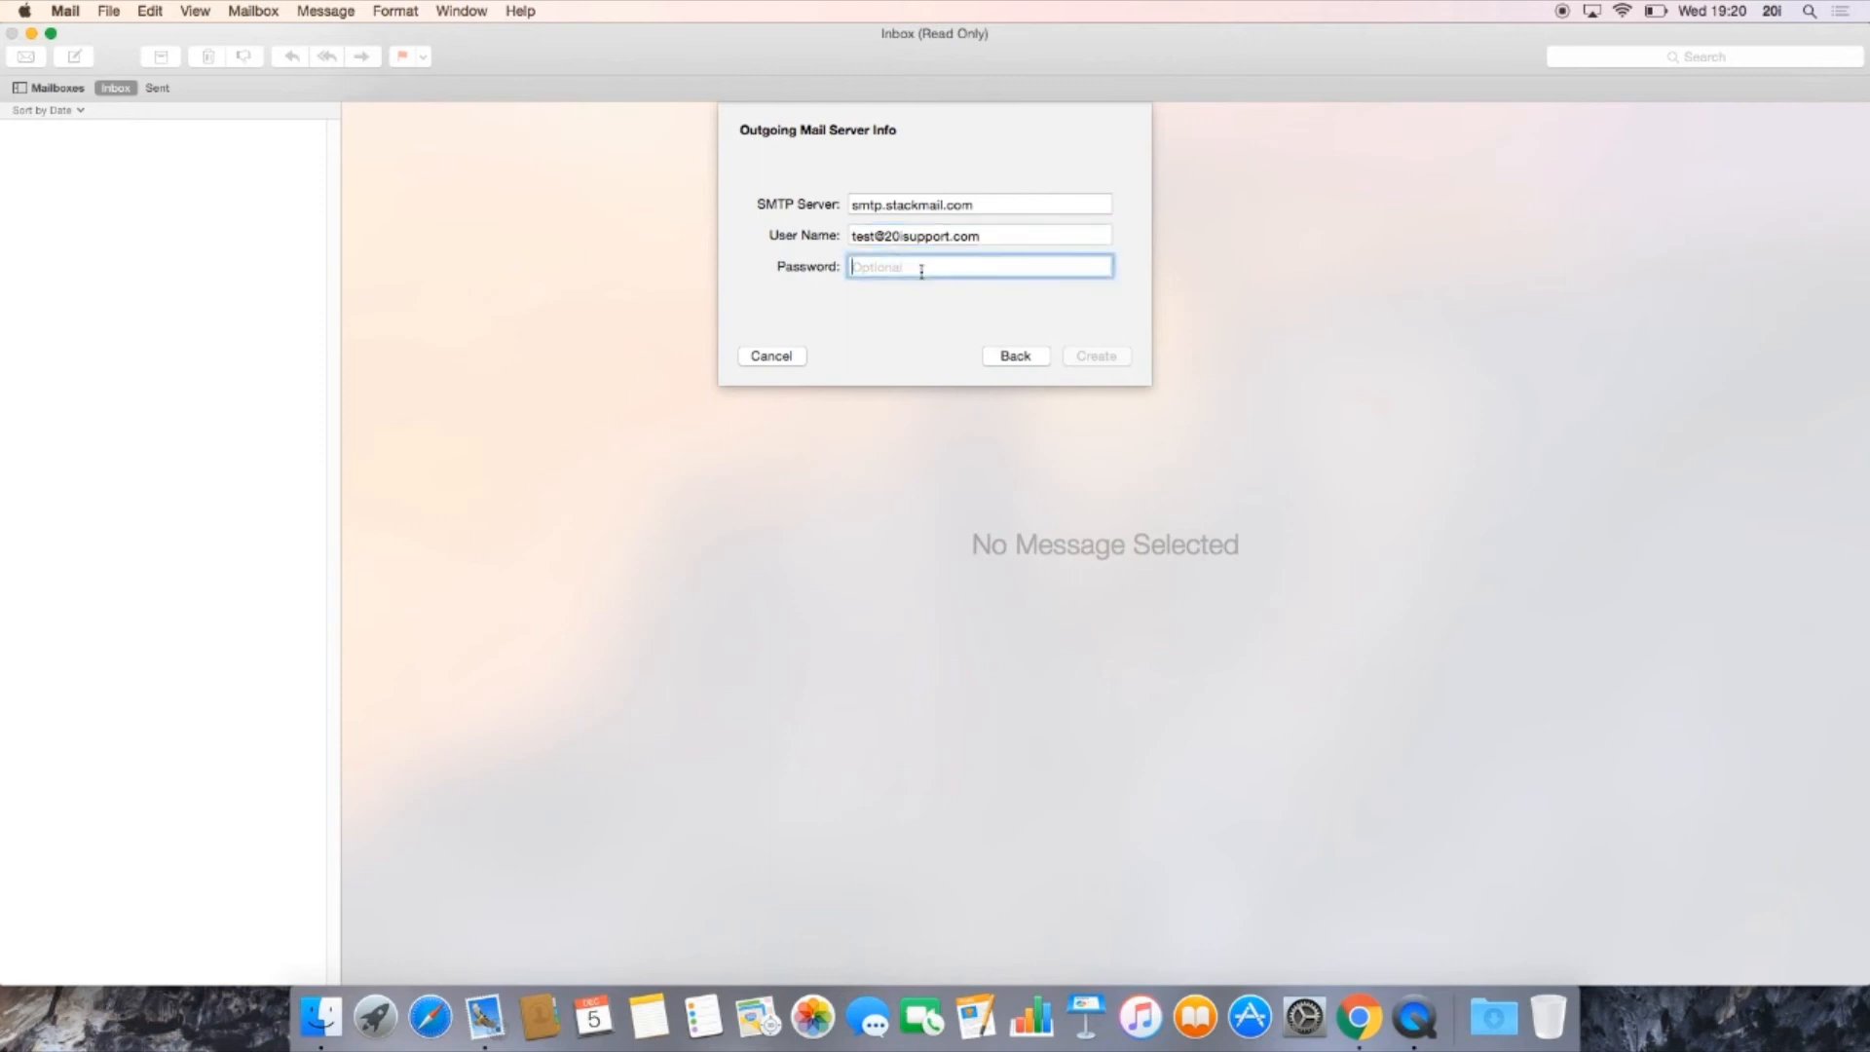
text(•••••••••••)
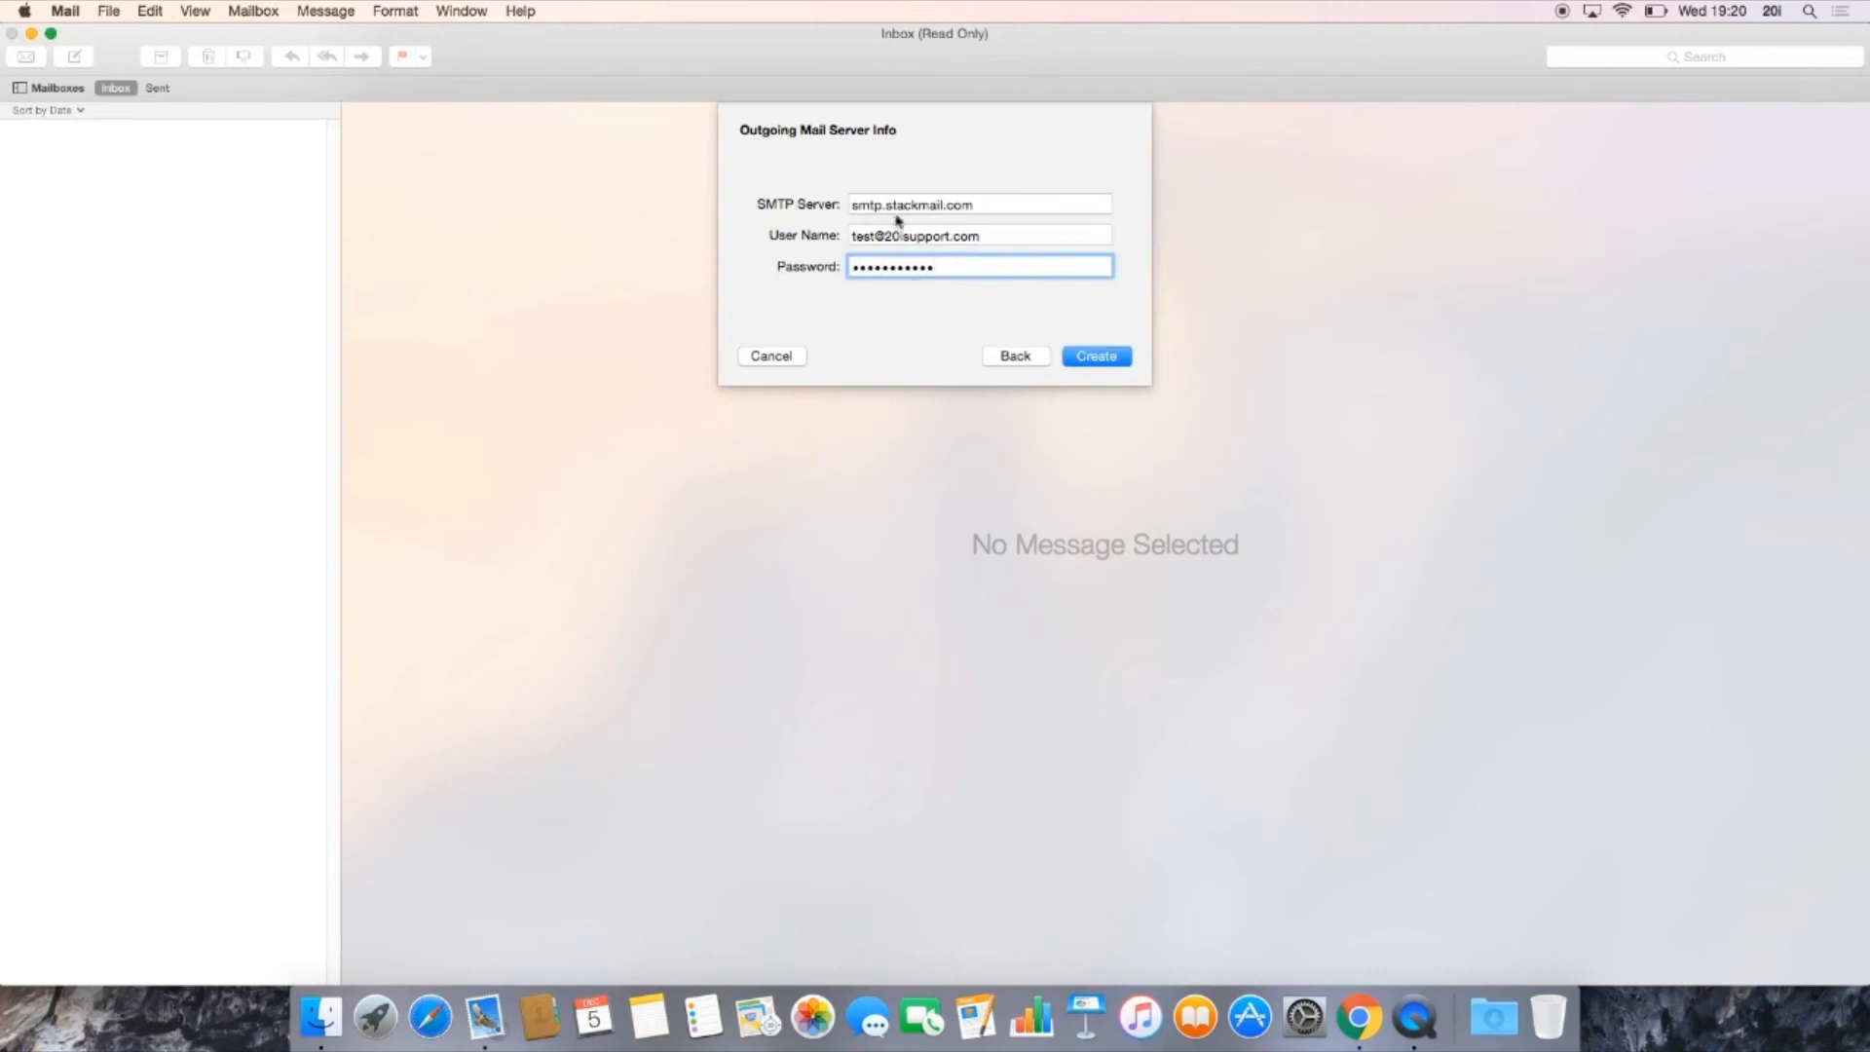
click(1087, 360)
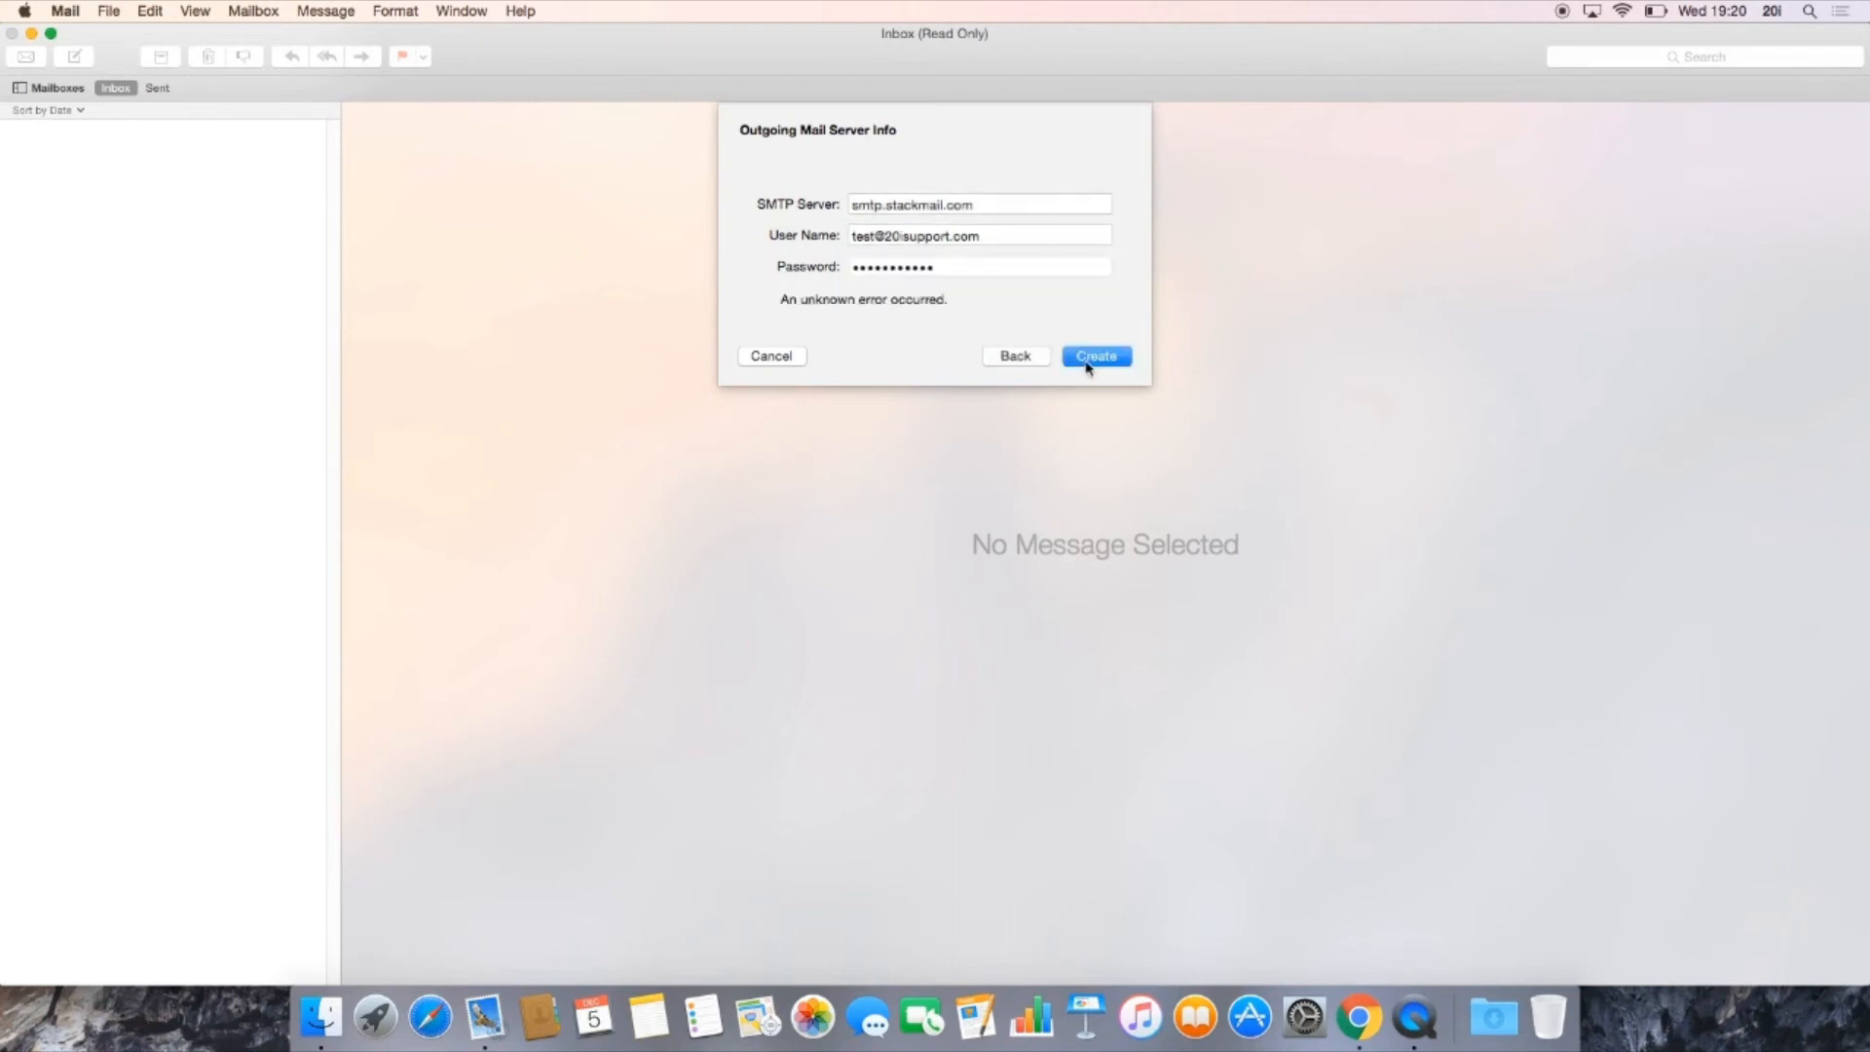
click(1087, 362)
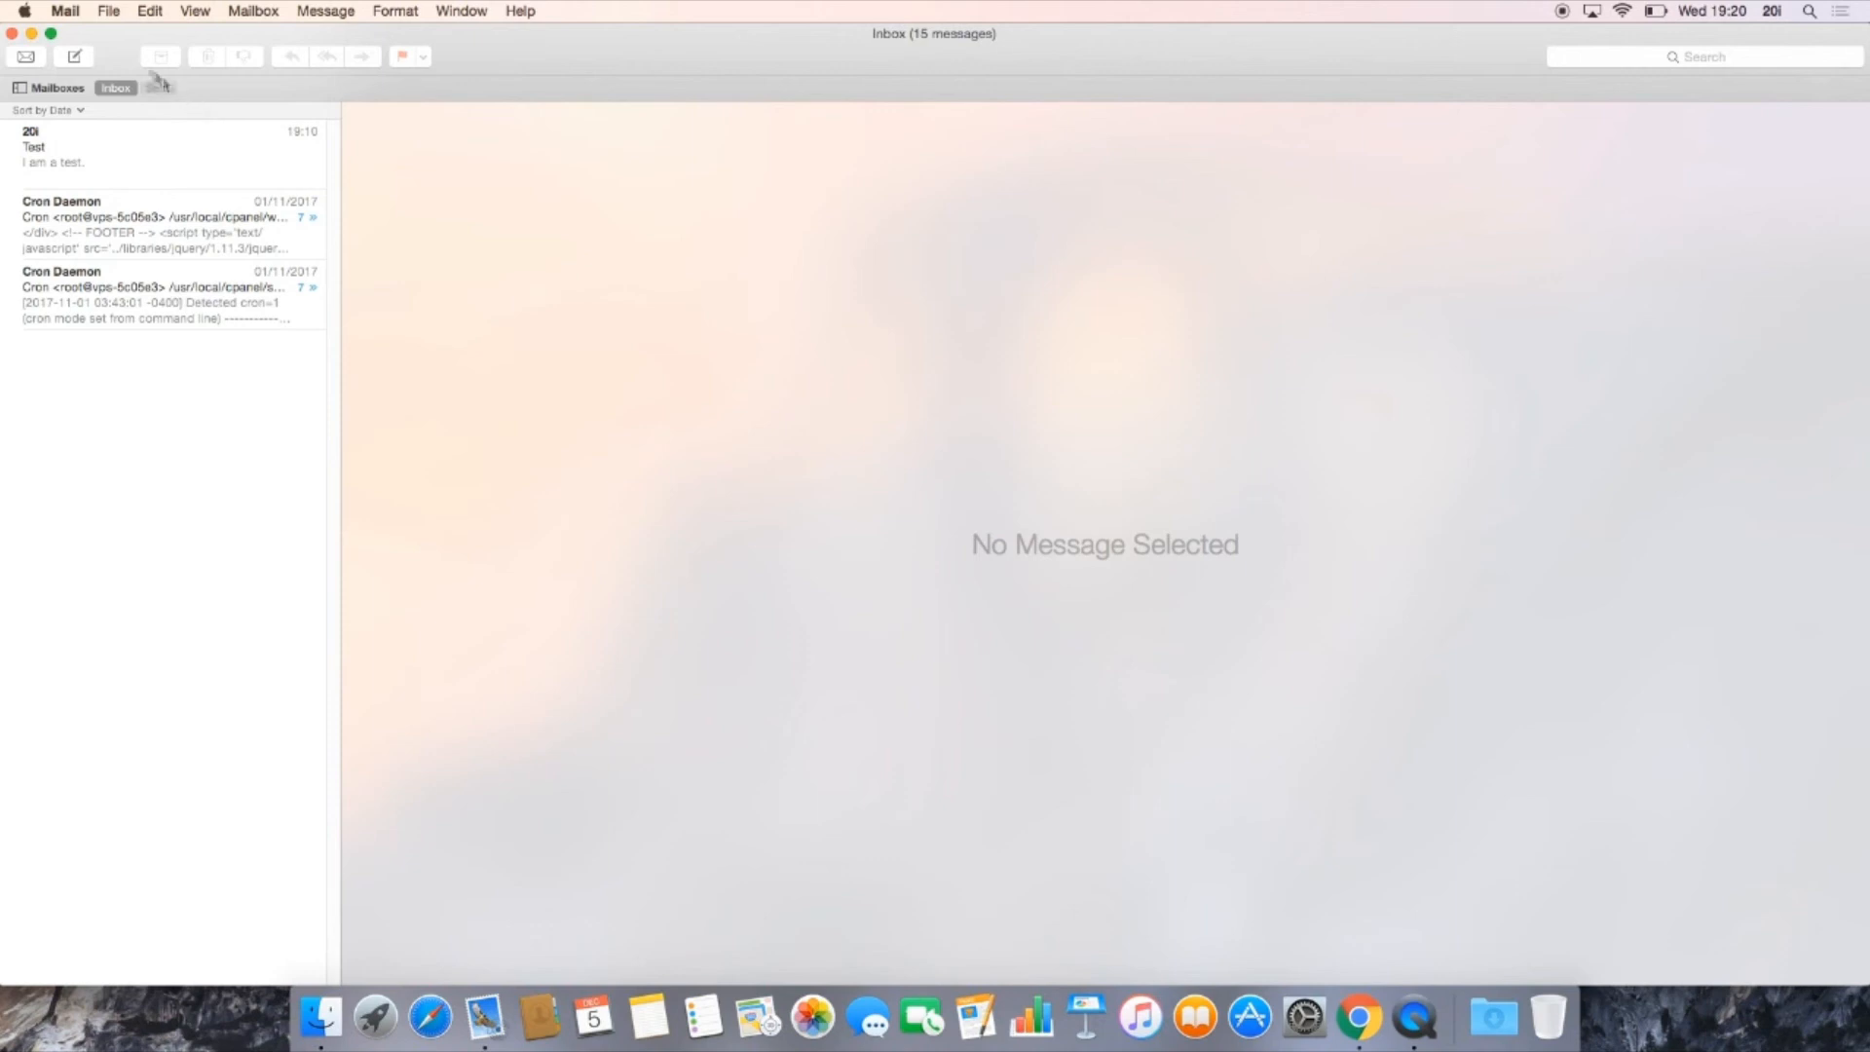
Step: Set the IMAP port to 993 in the new account's advanced preferences
click(65, 11)
click(101, 64)
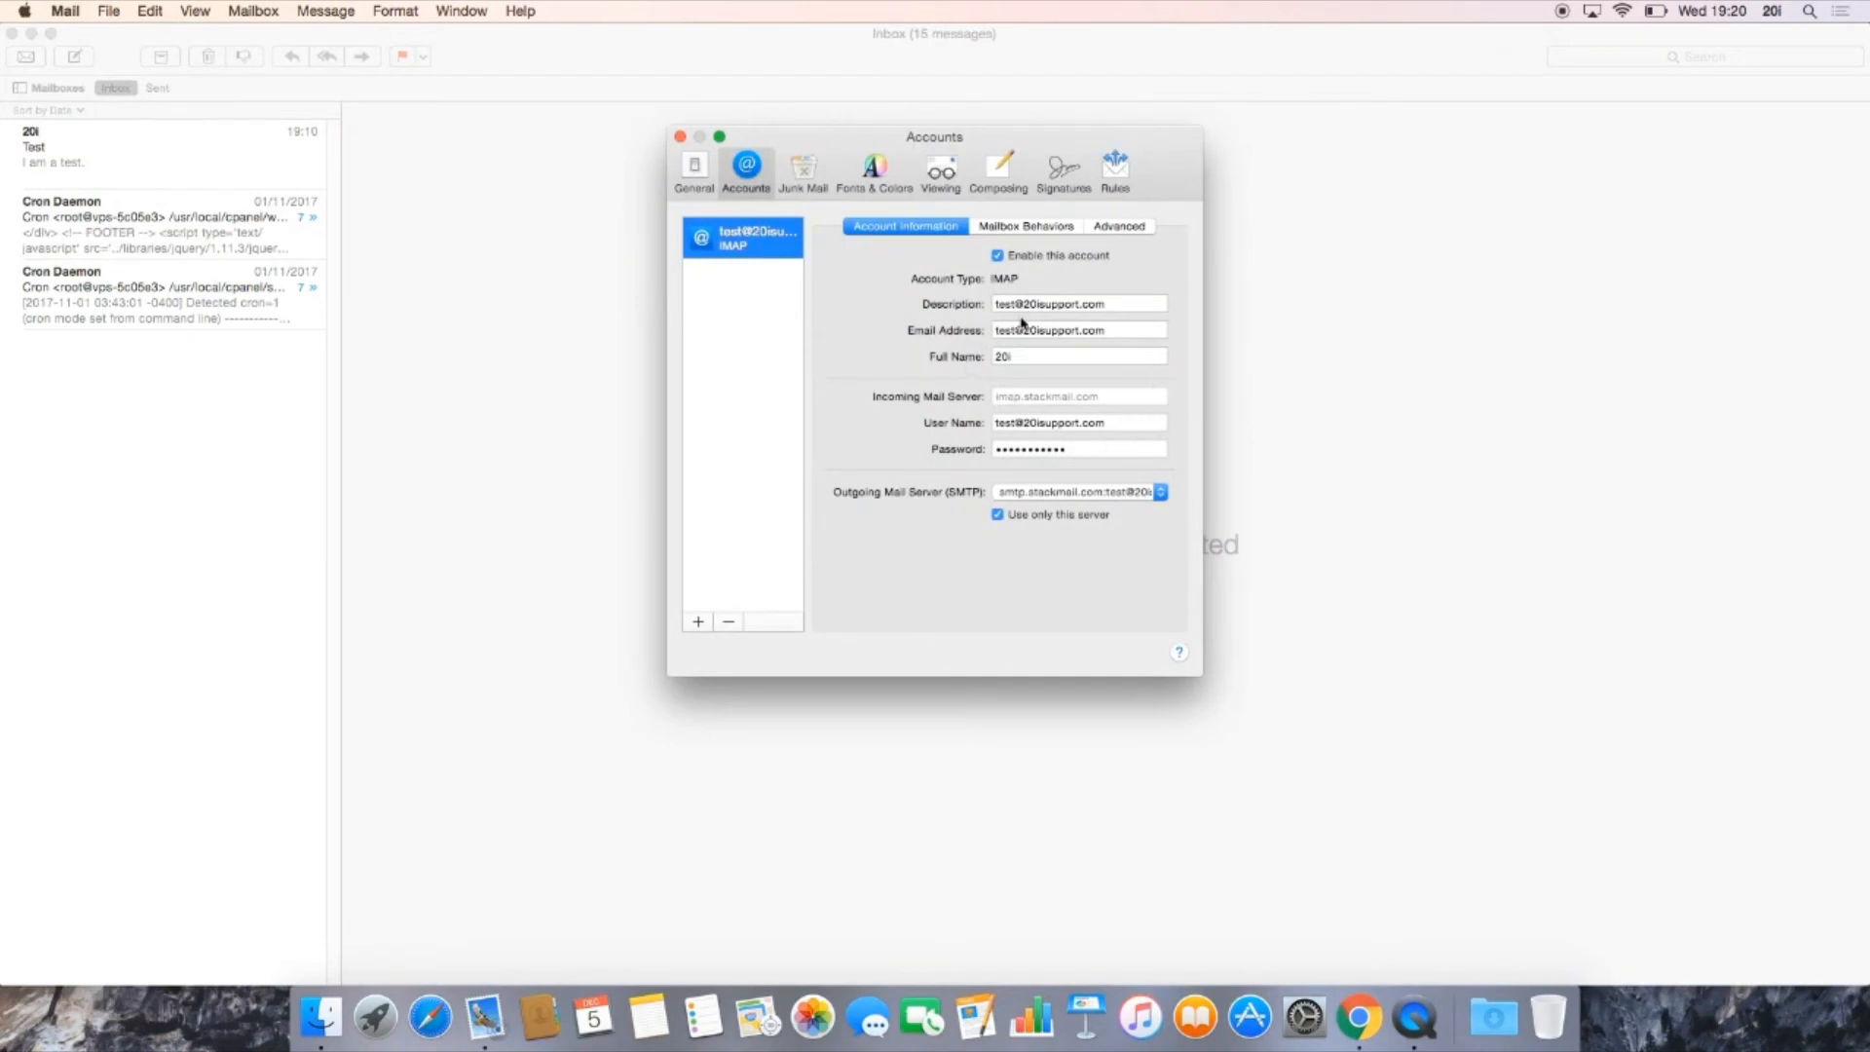
click(1108, 232)
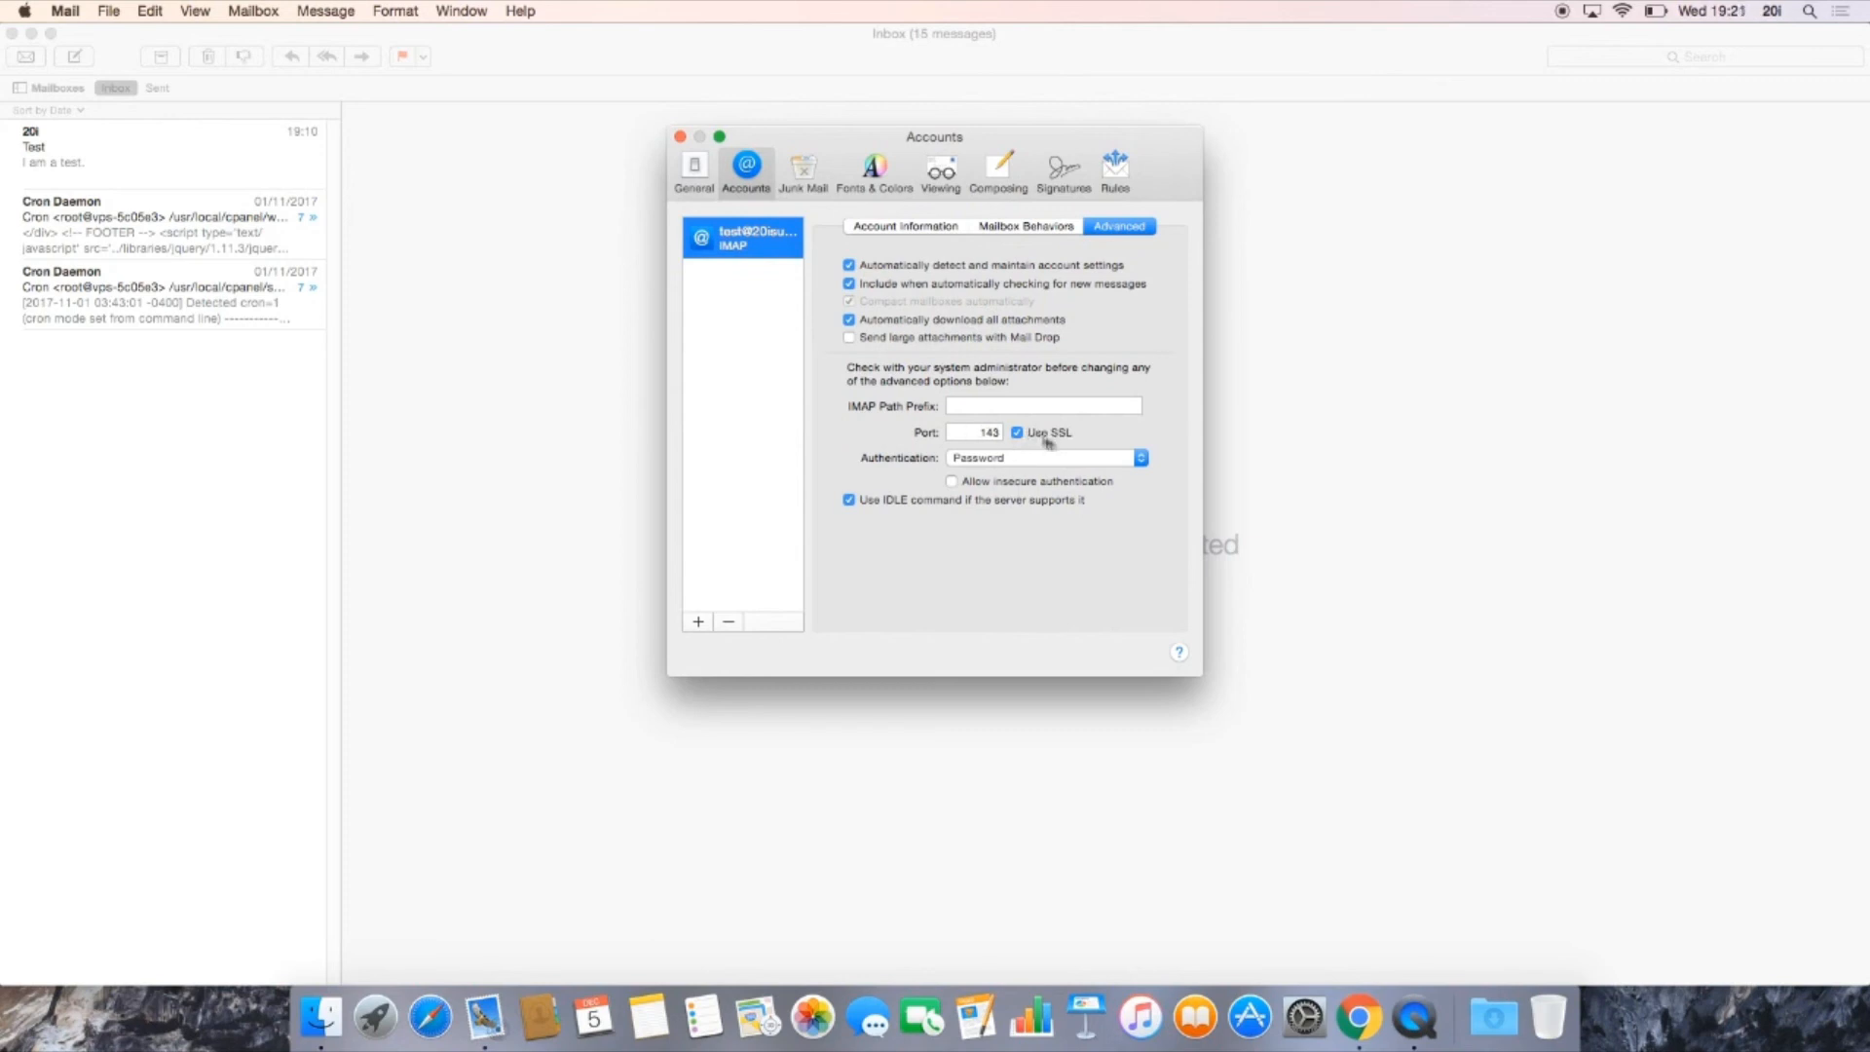
double_click(995, 433)
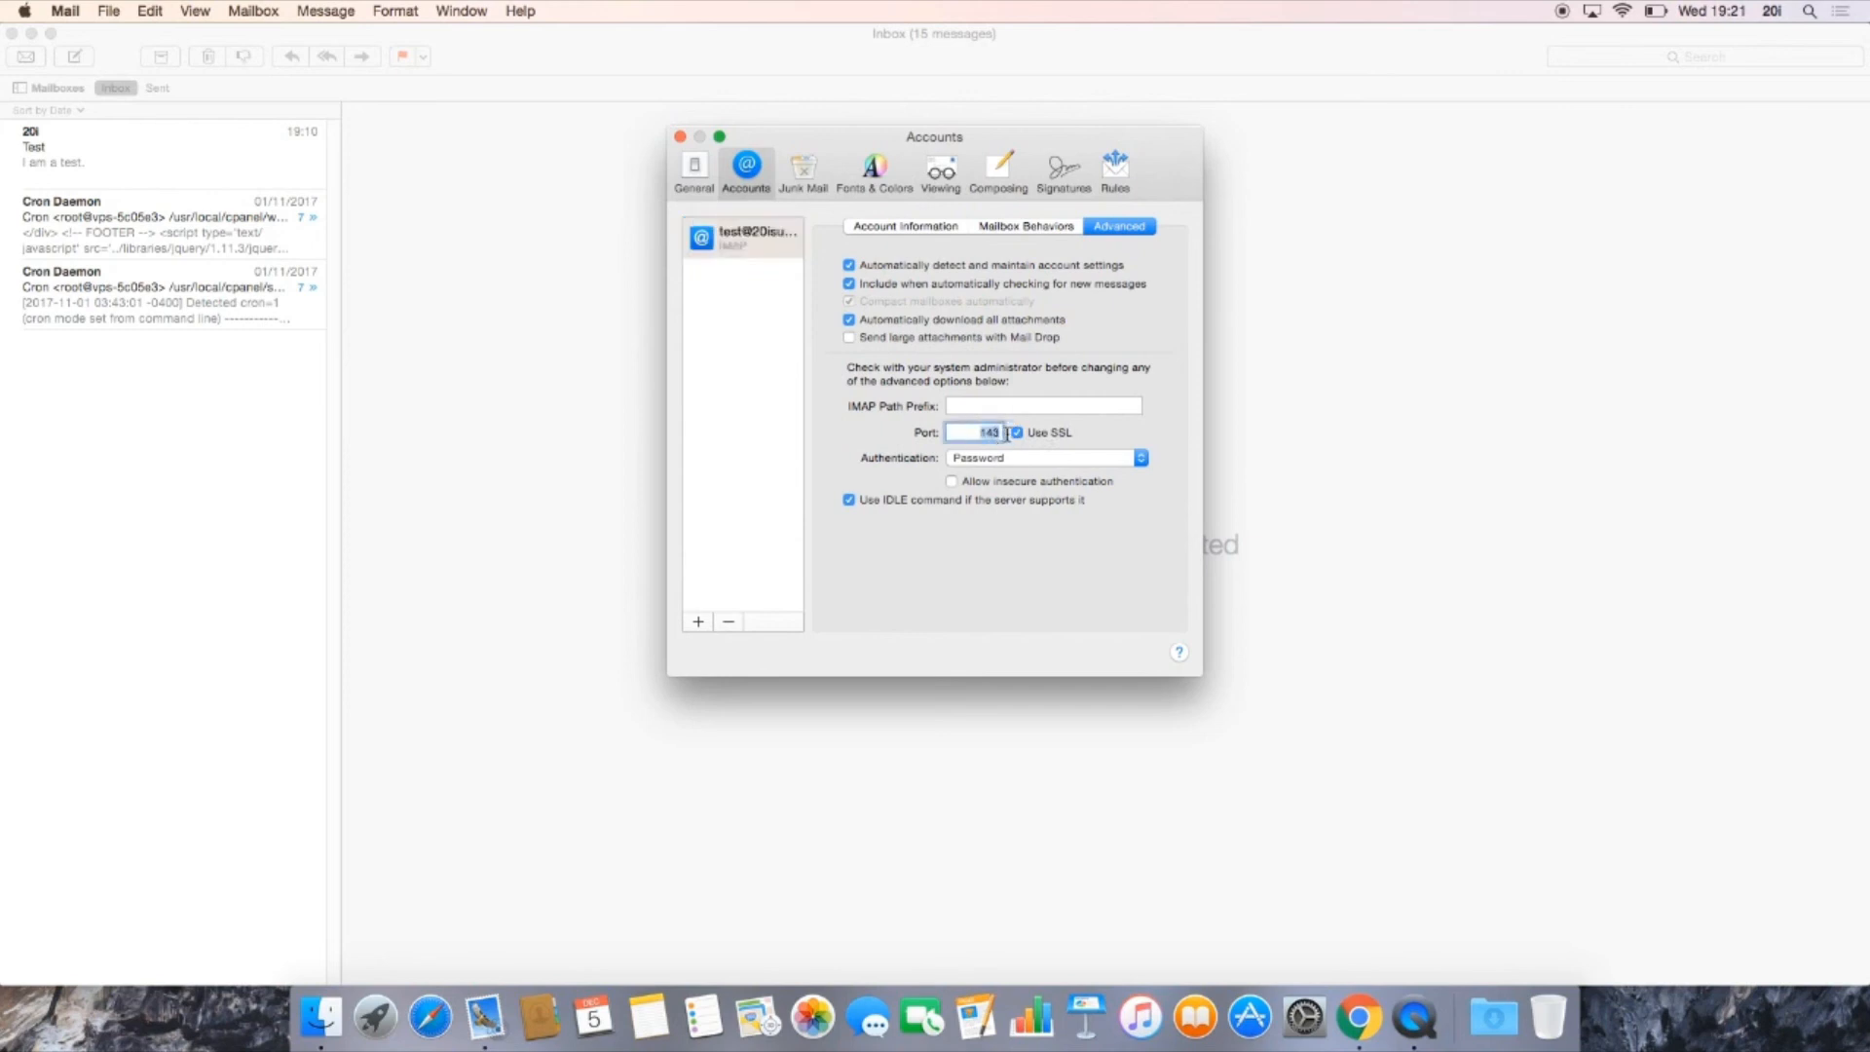
text(999)
click(1028, 404)
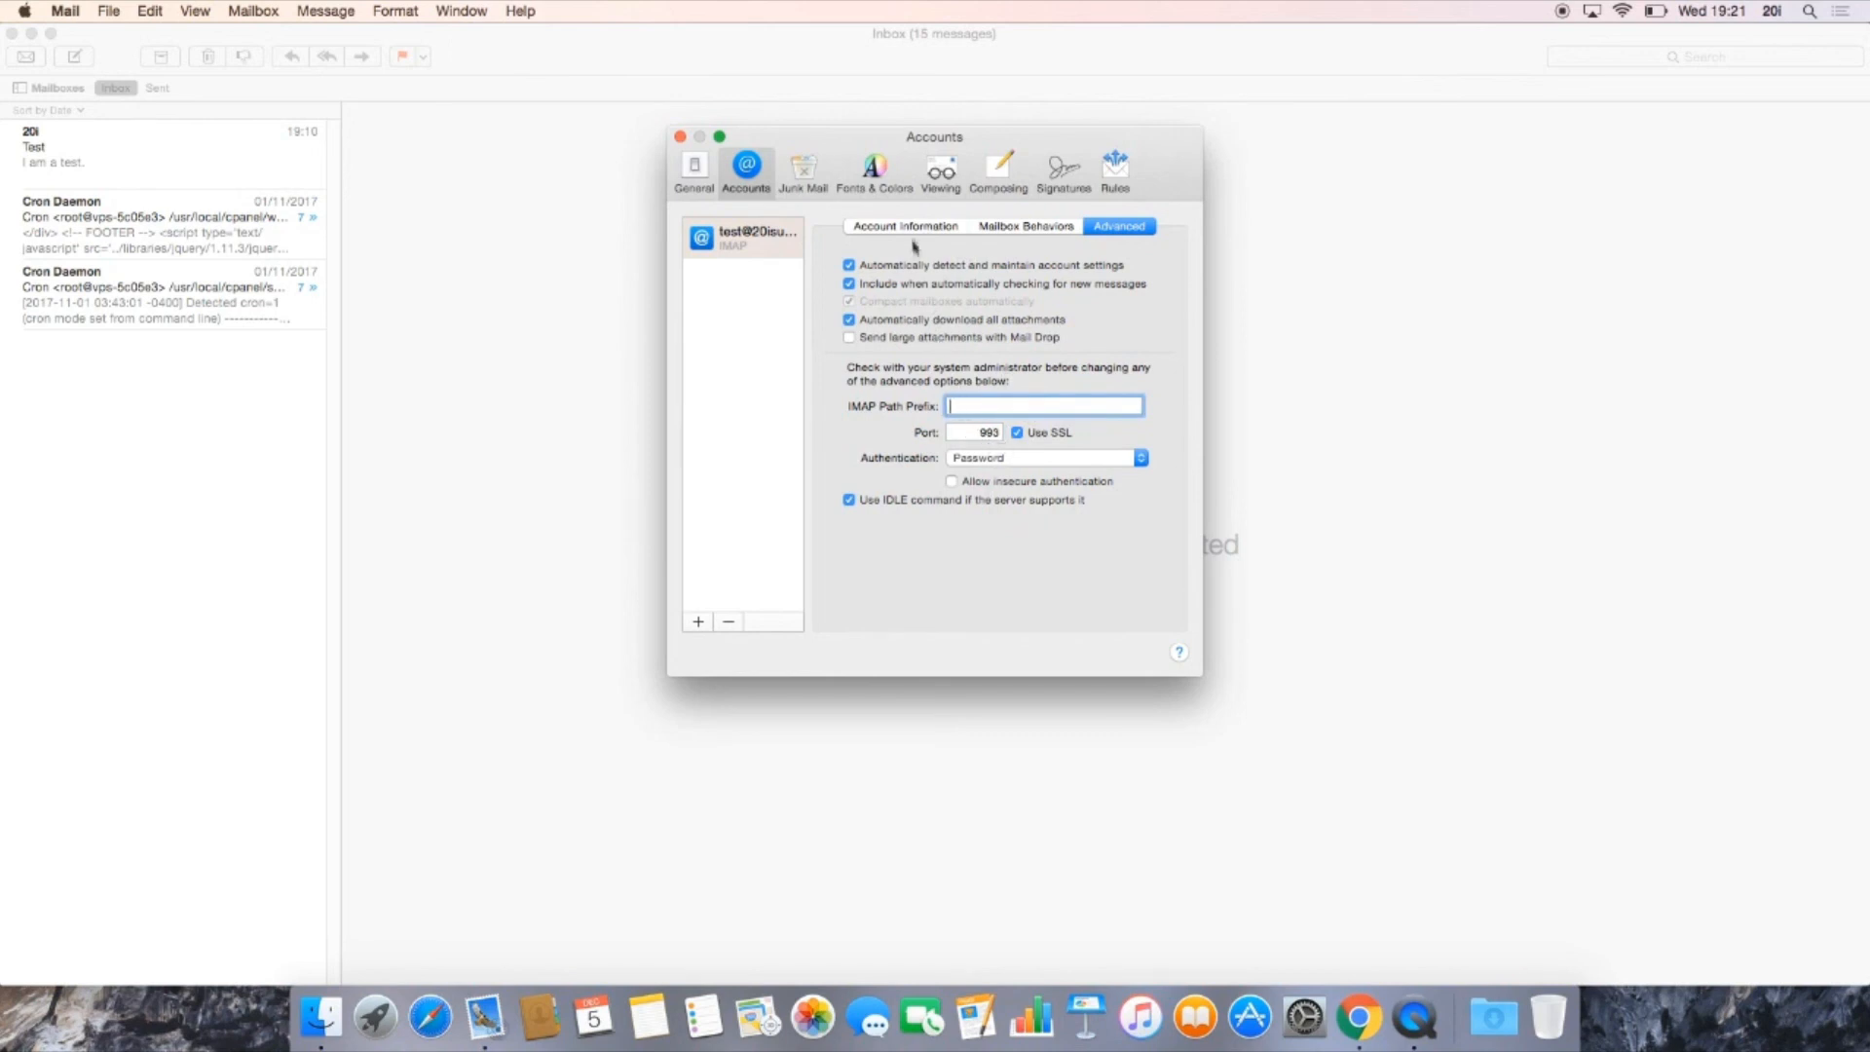
Step: Open the SMTP server list for editing from the account's outgoing mail server setting
click(904, 230)
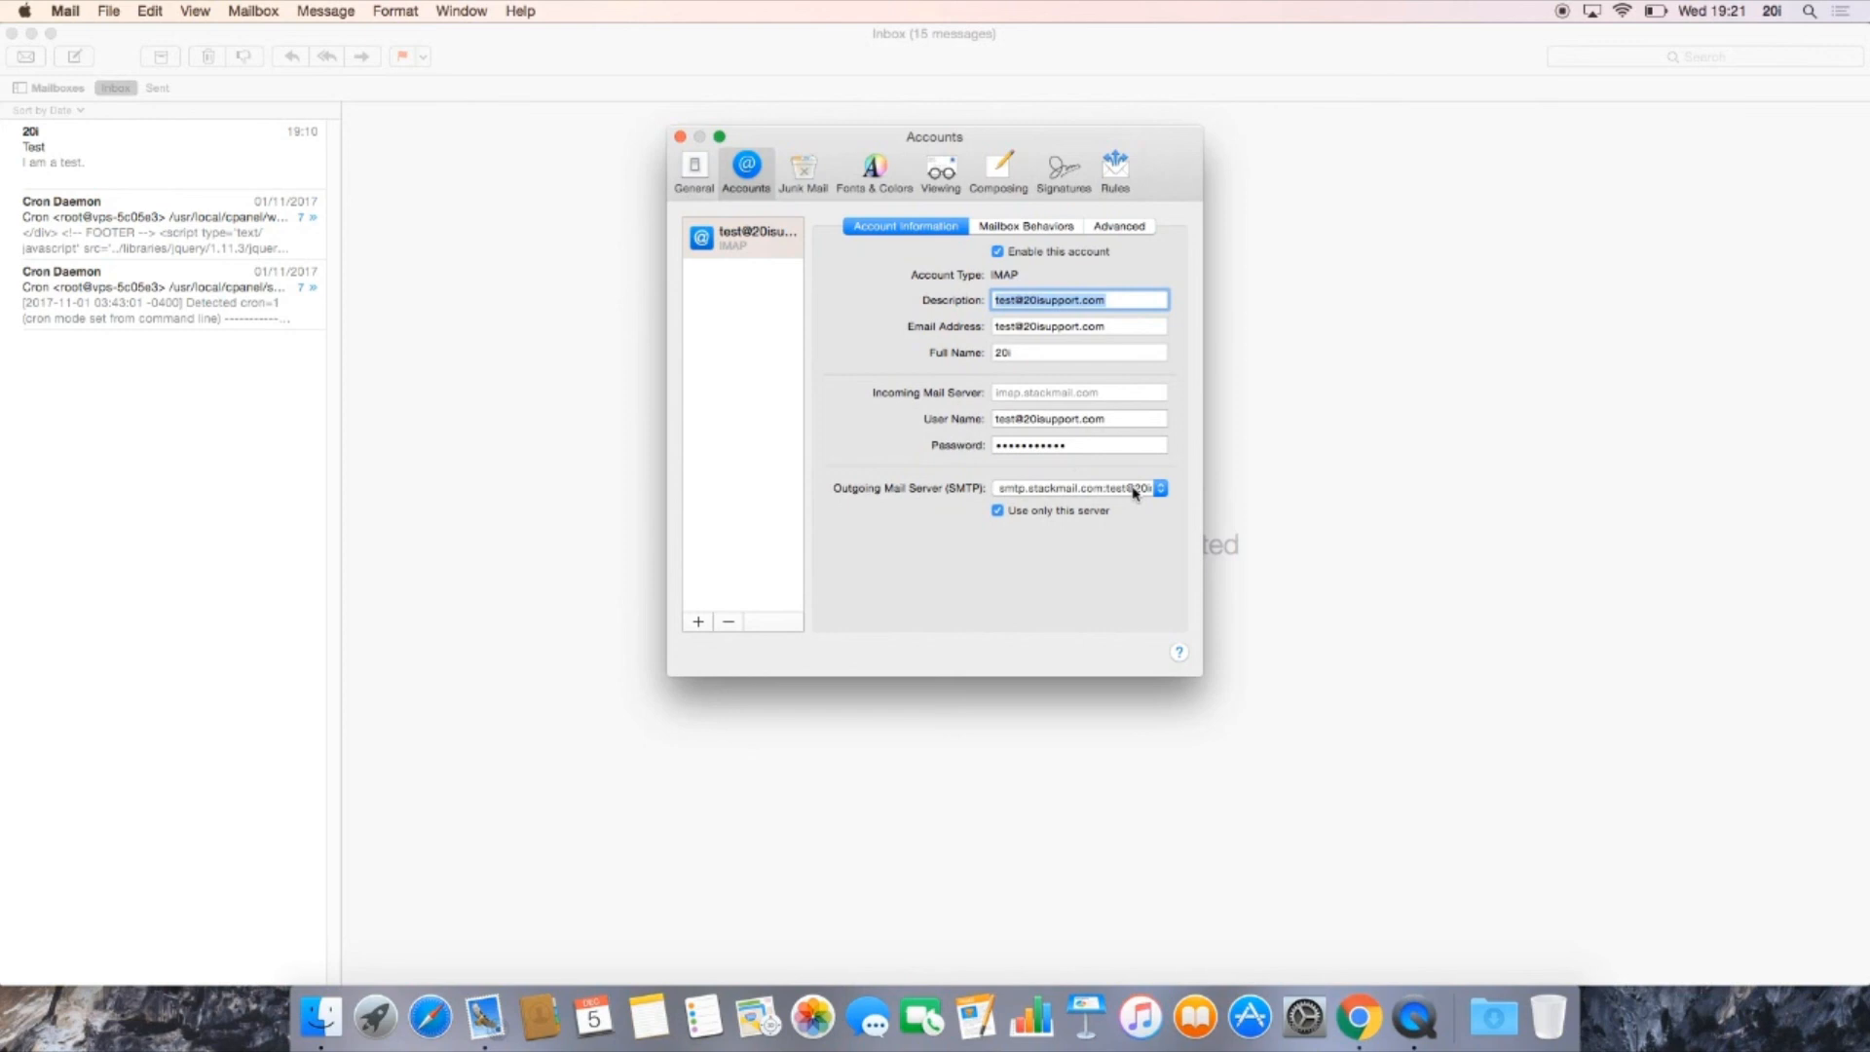
click(1134, 493)
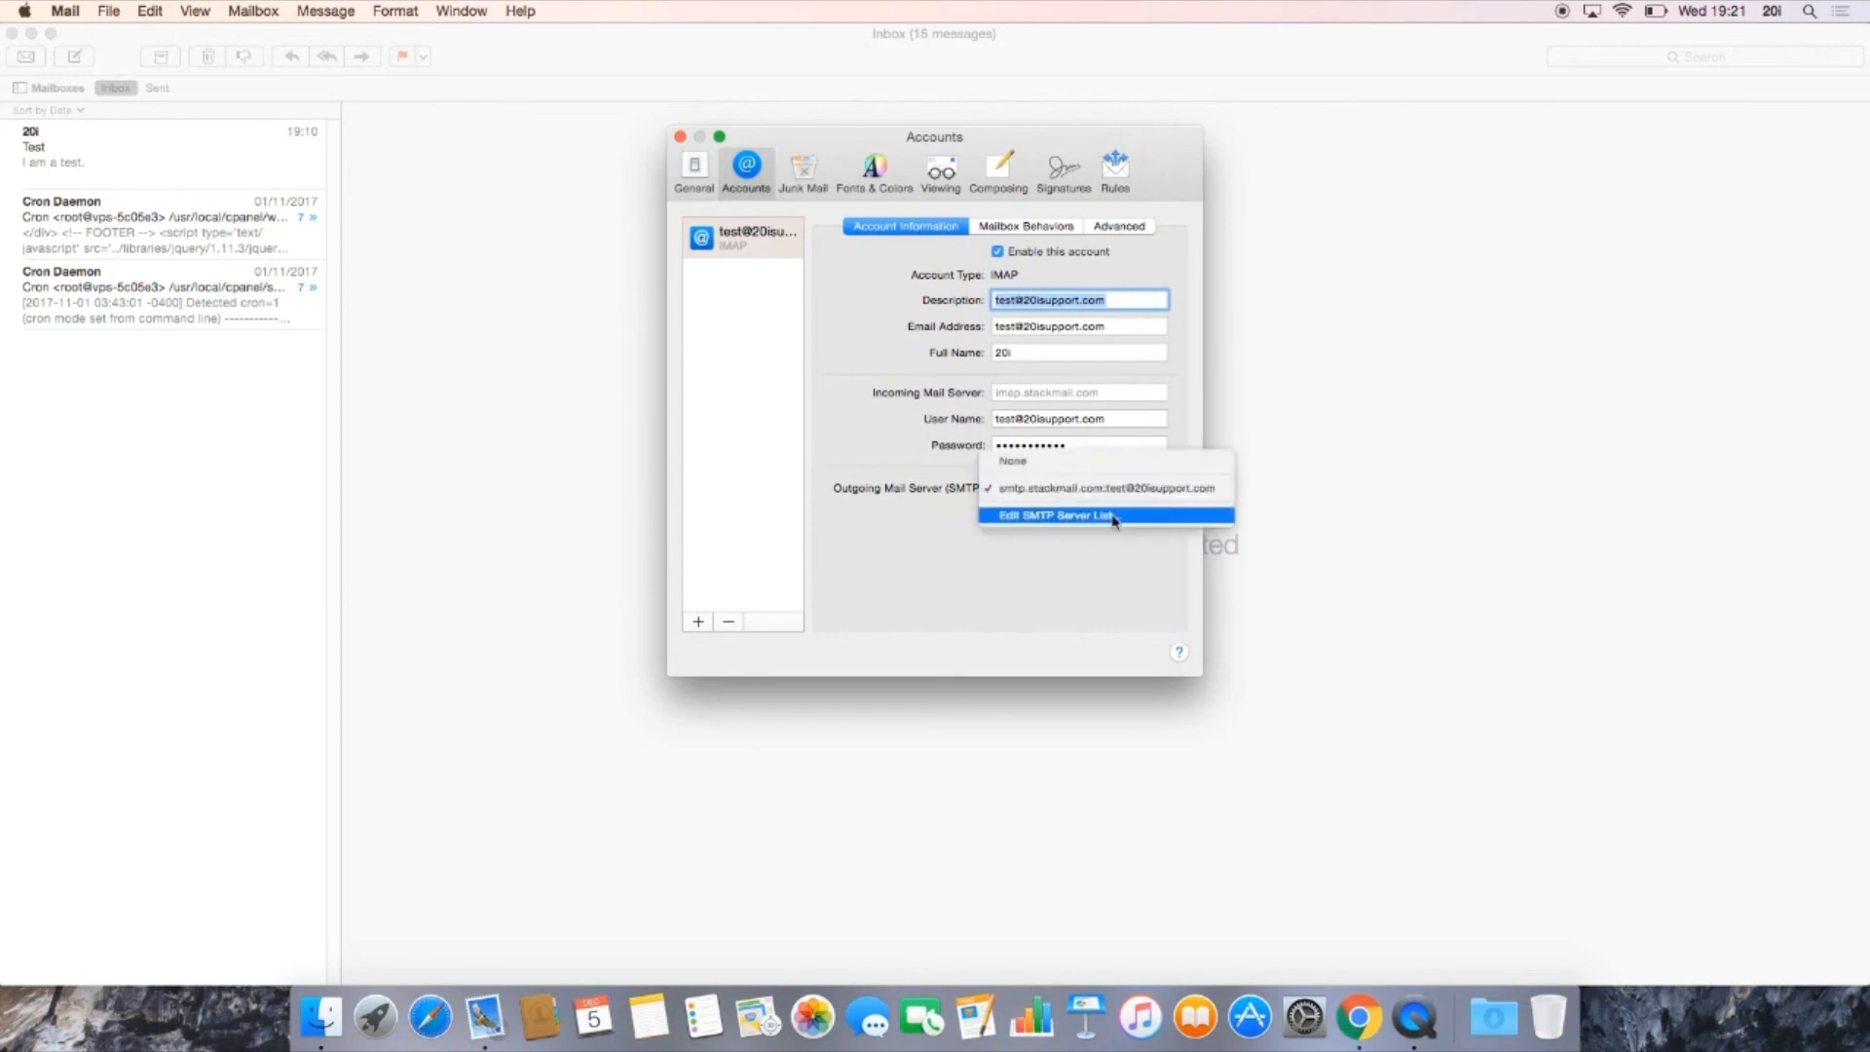
click(1050, 549)
click(1125, 495)
click(1085, 556)
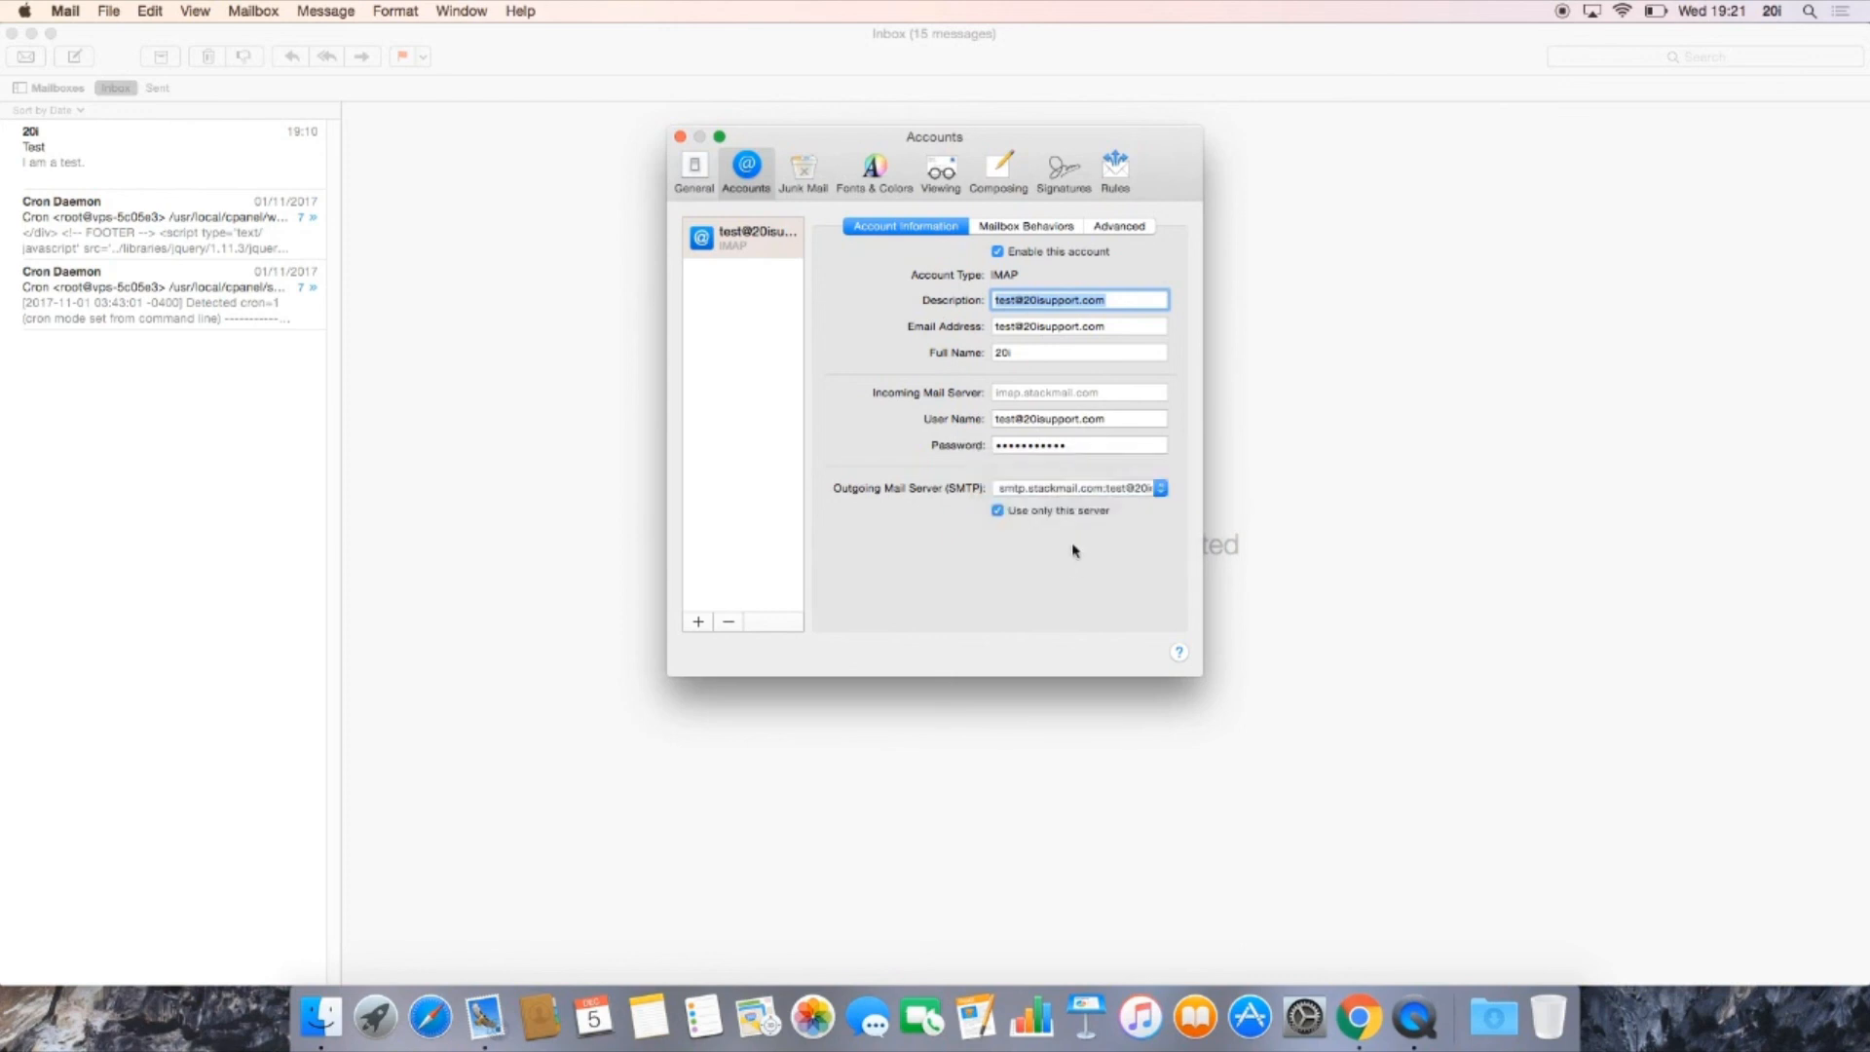
click(1097, 491)
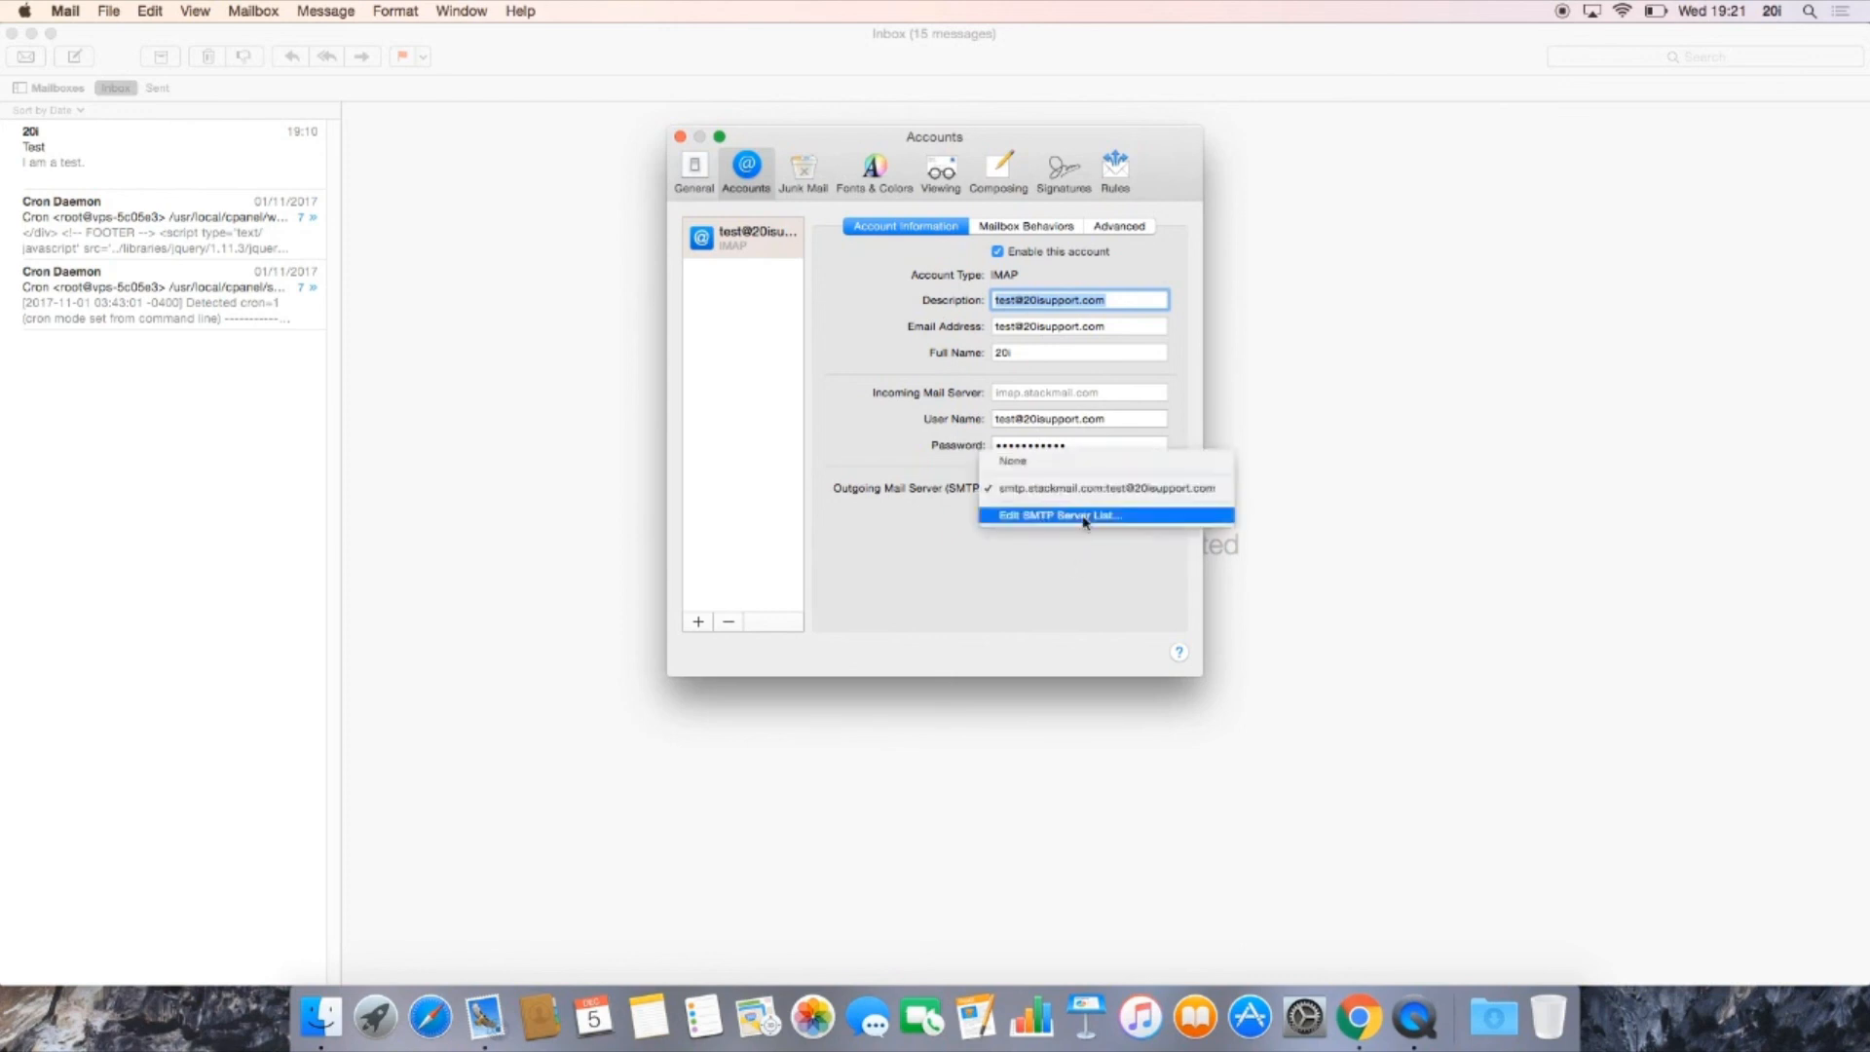
click(1084, 519)
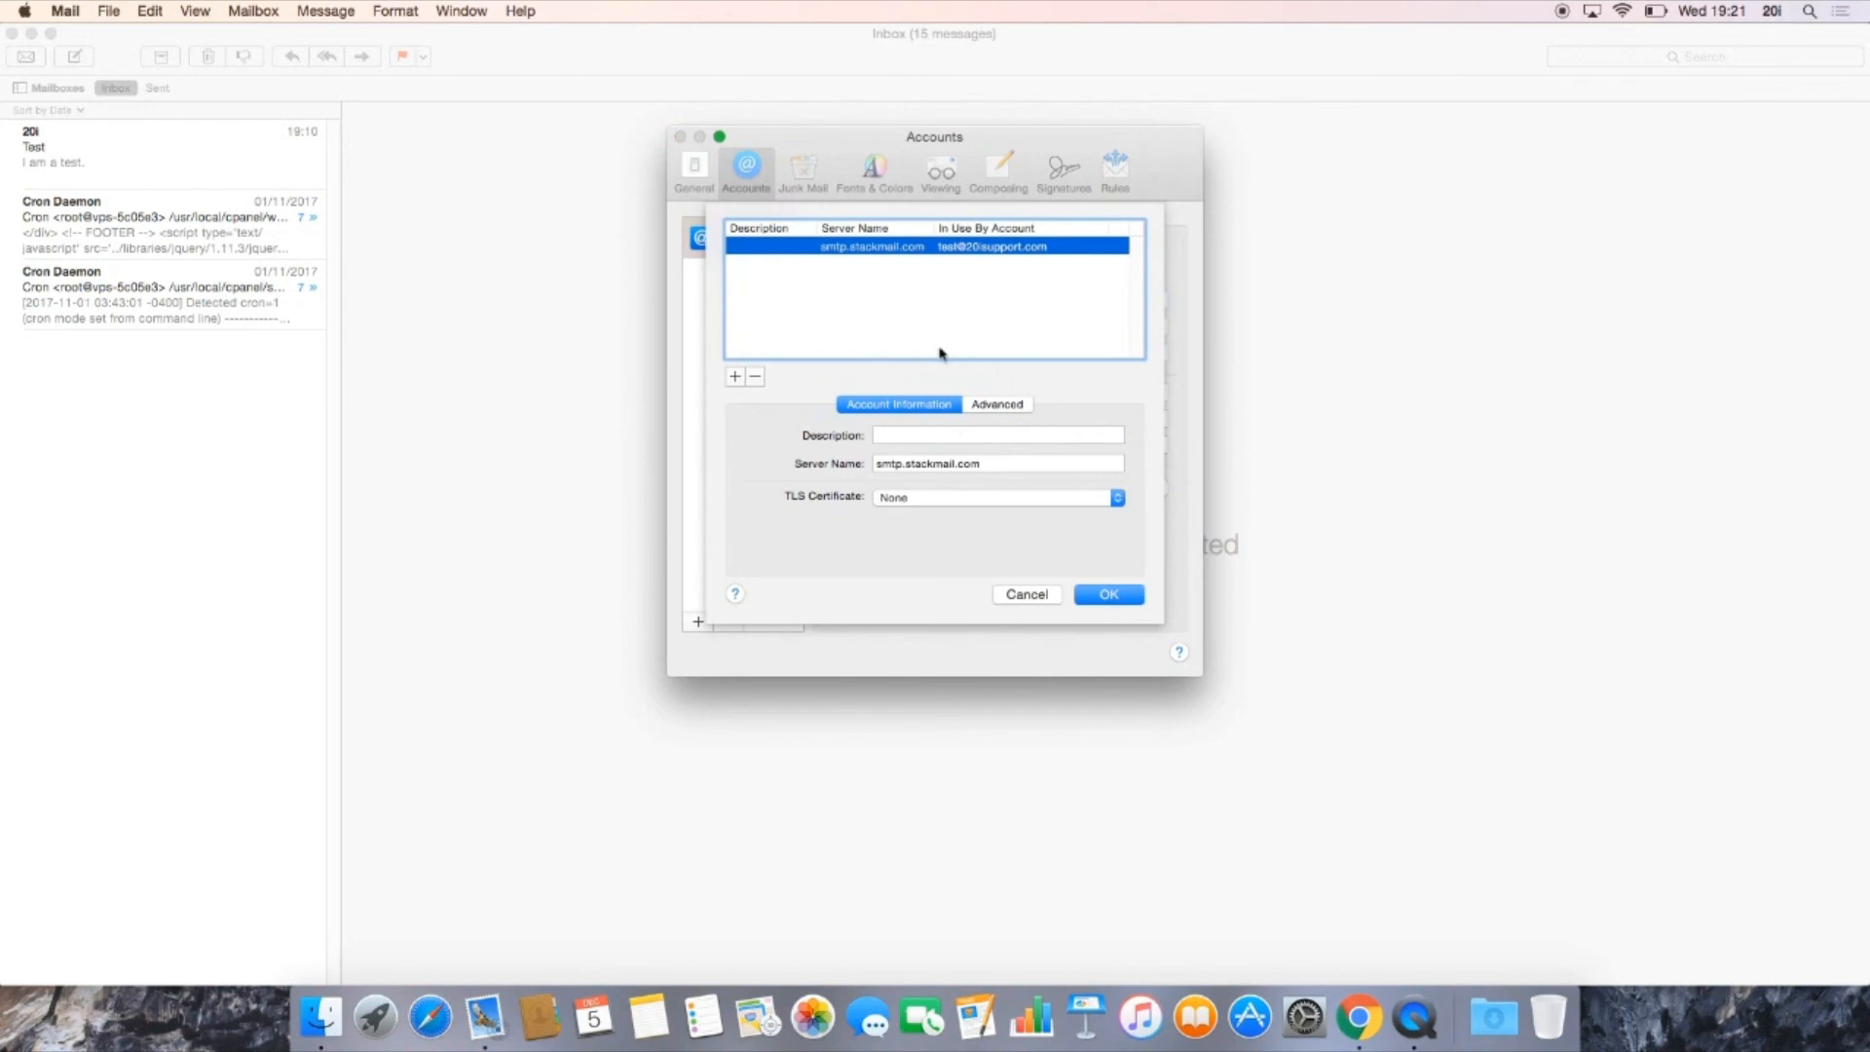
Step: Set the SMTP server's port to 465 and its authentication to Password in the advanced settings, and save the changes
click(993, 409)
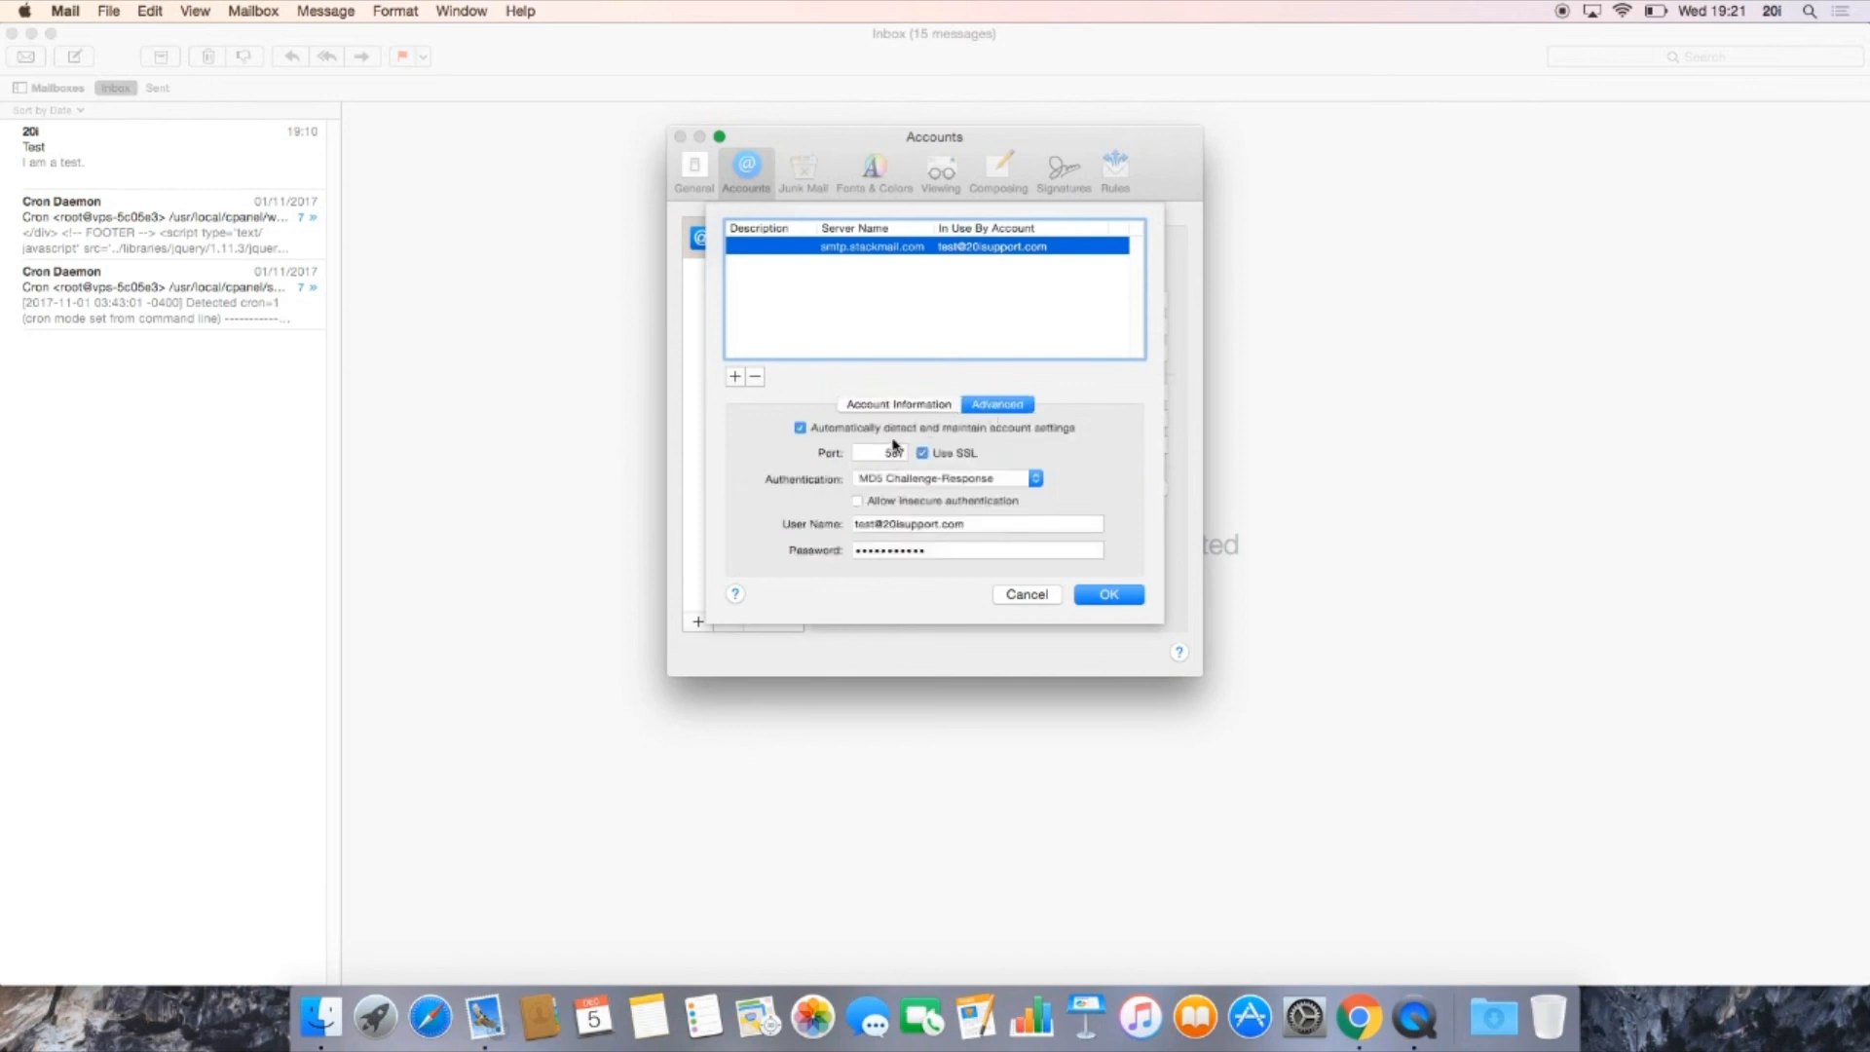
drag(886, 449, 923, 450)
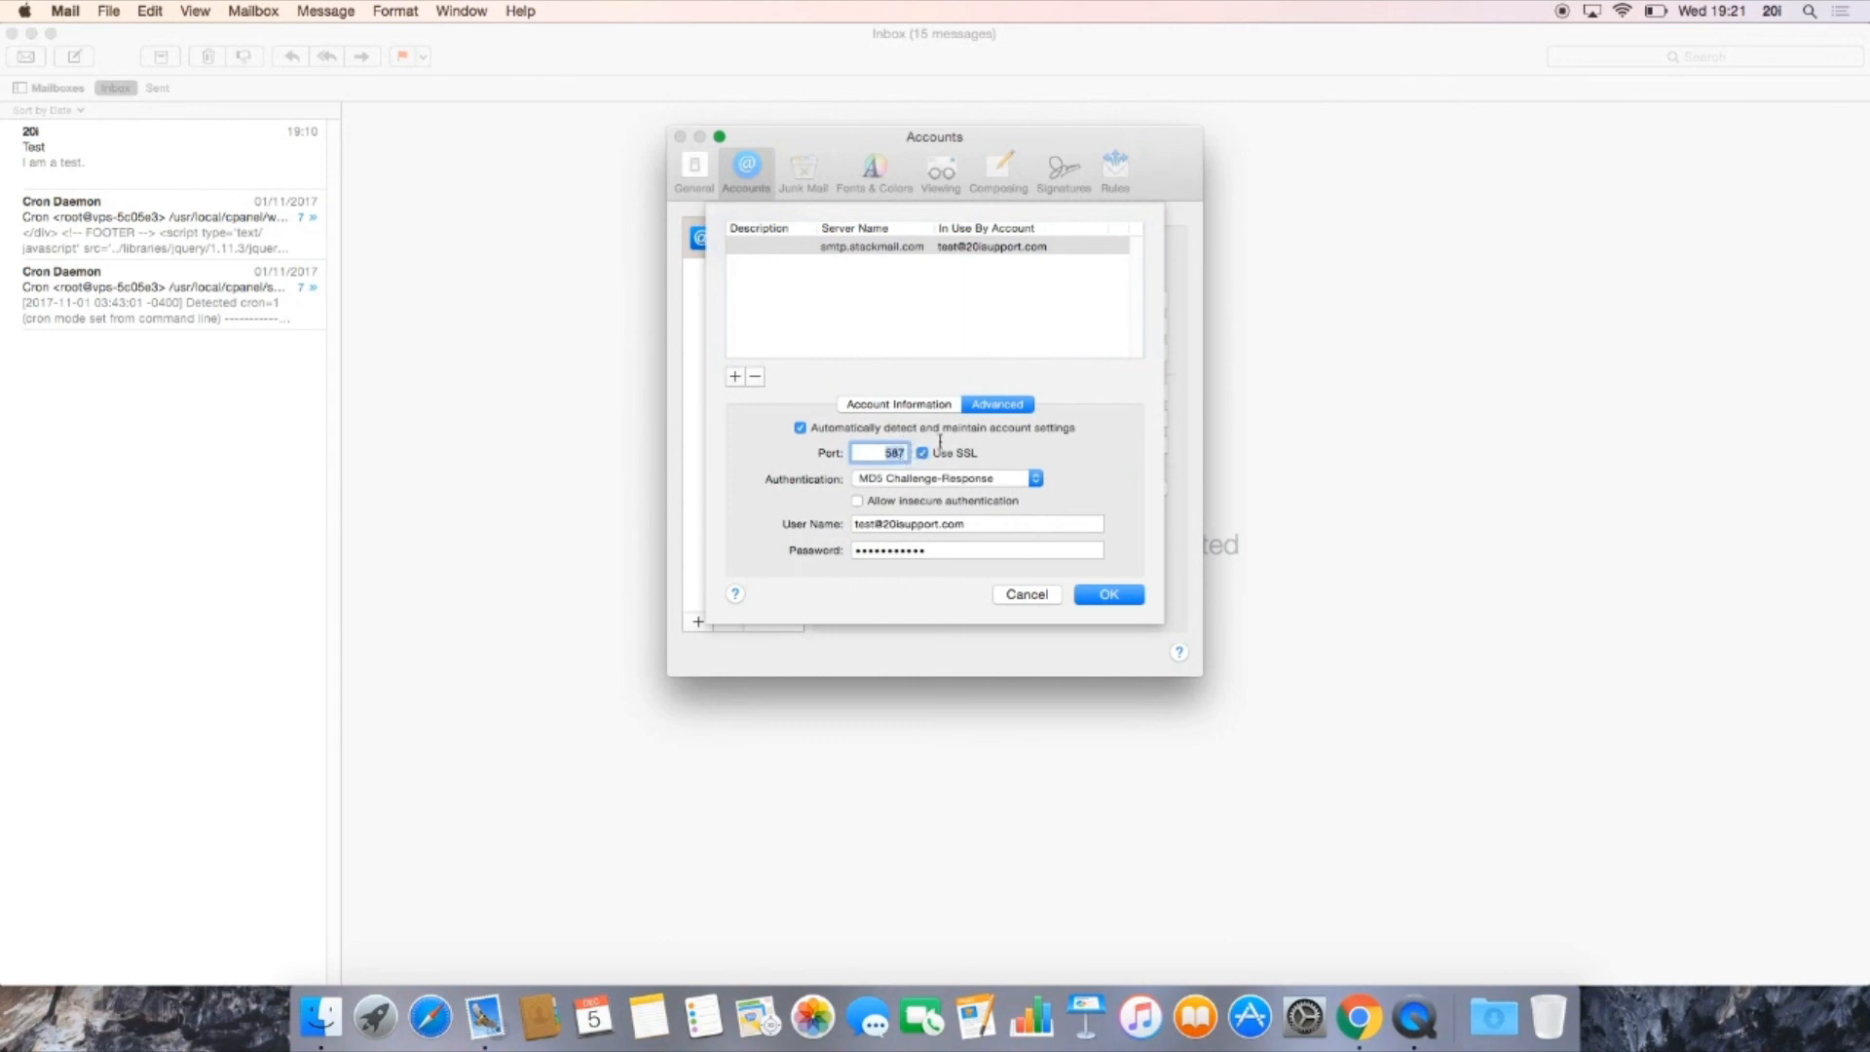
text(465)
click(1036, 479)
click(1008, 495)
click(945, 551)
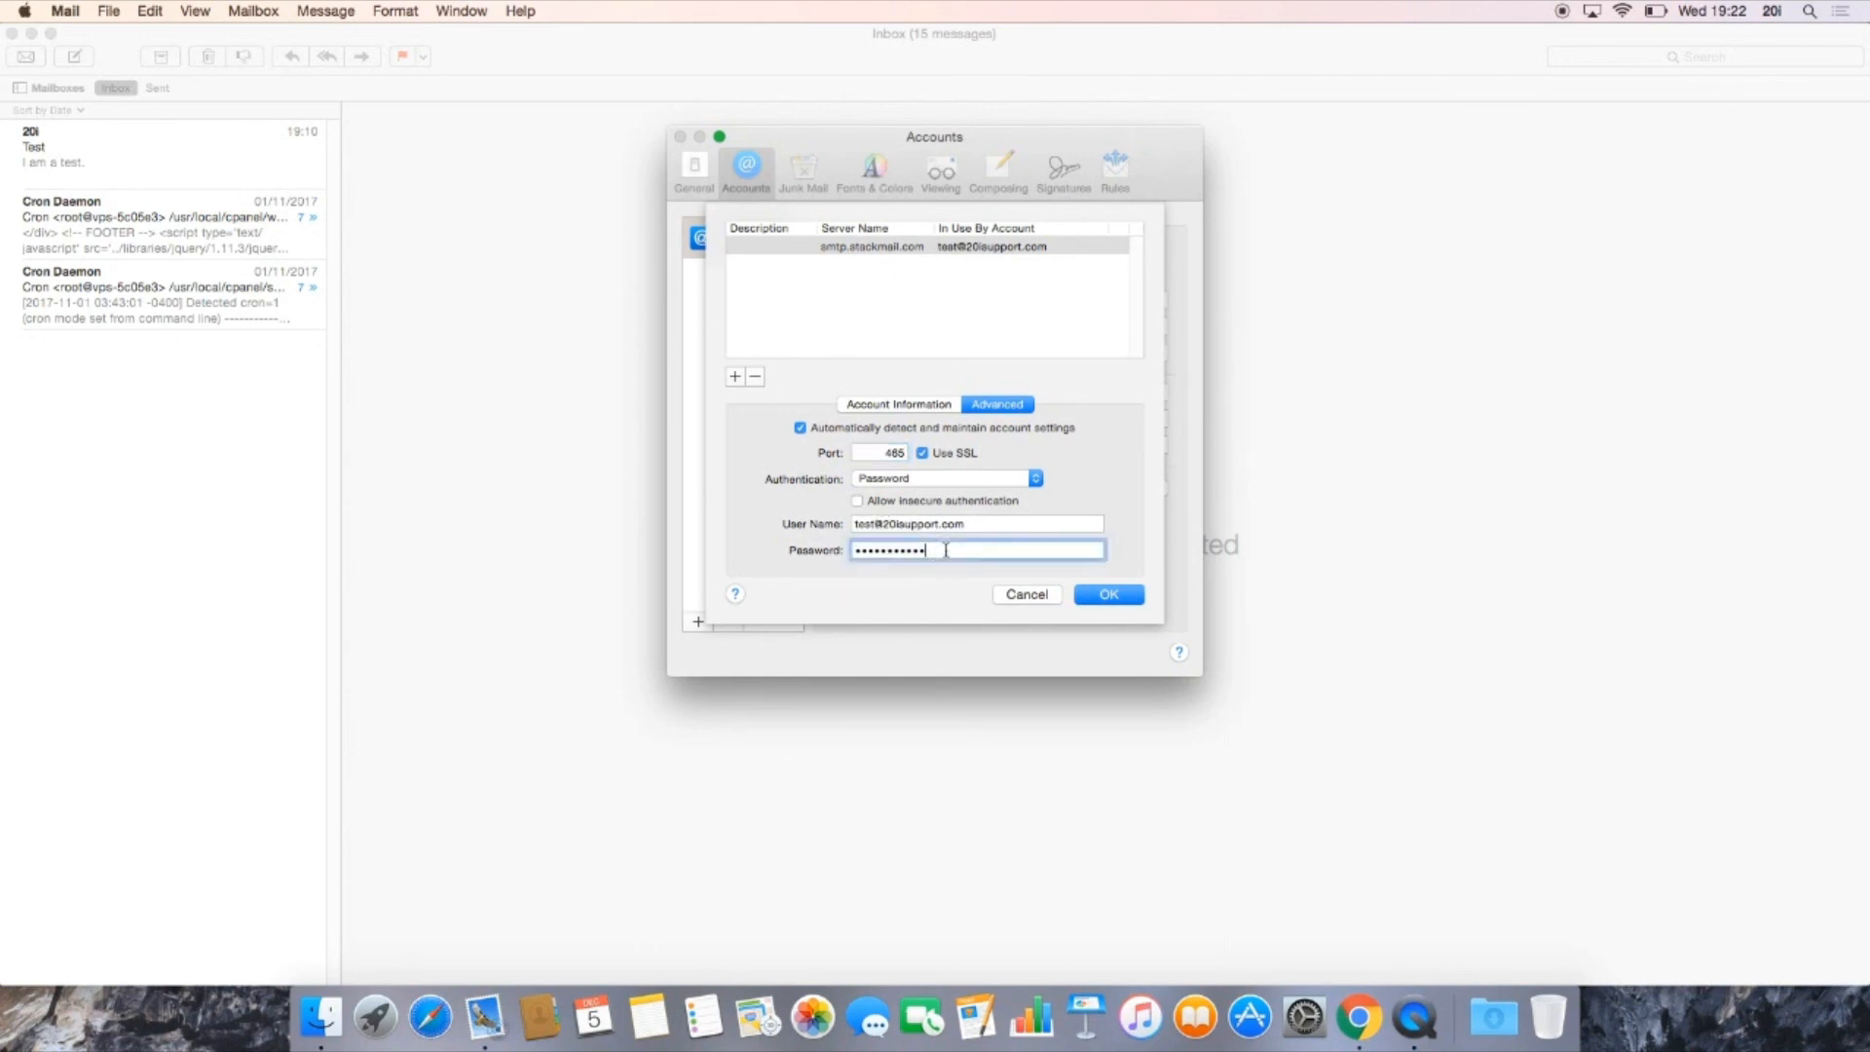
click(1086, 596)
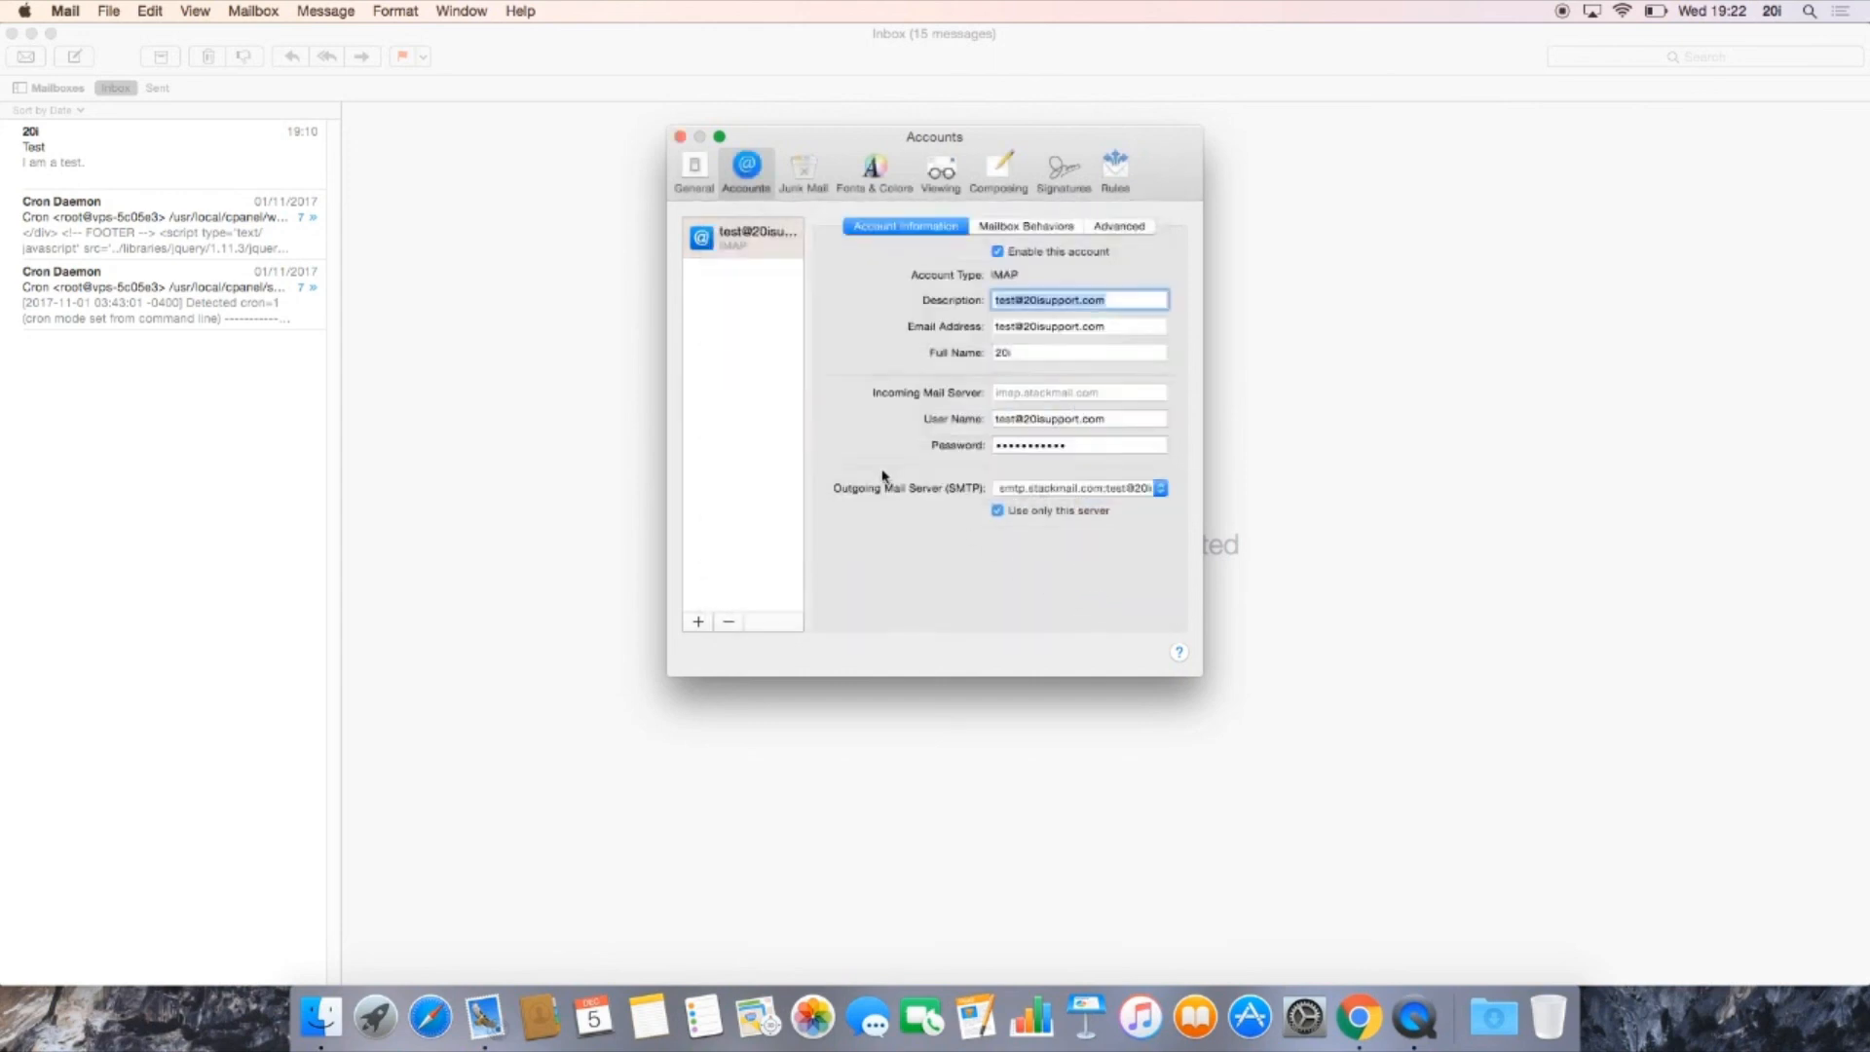